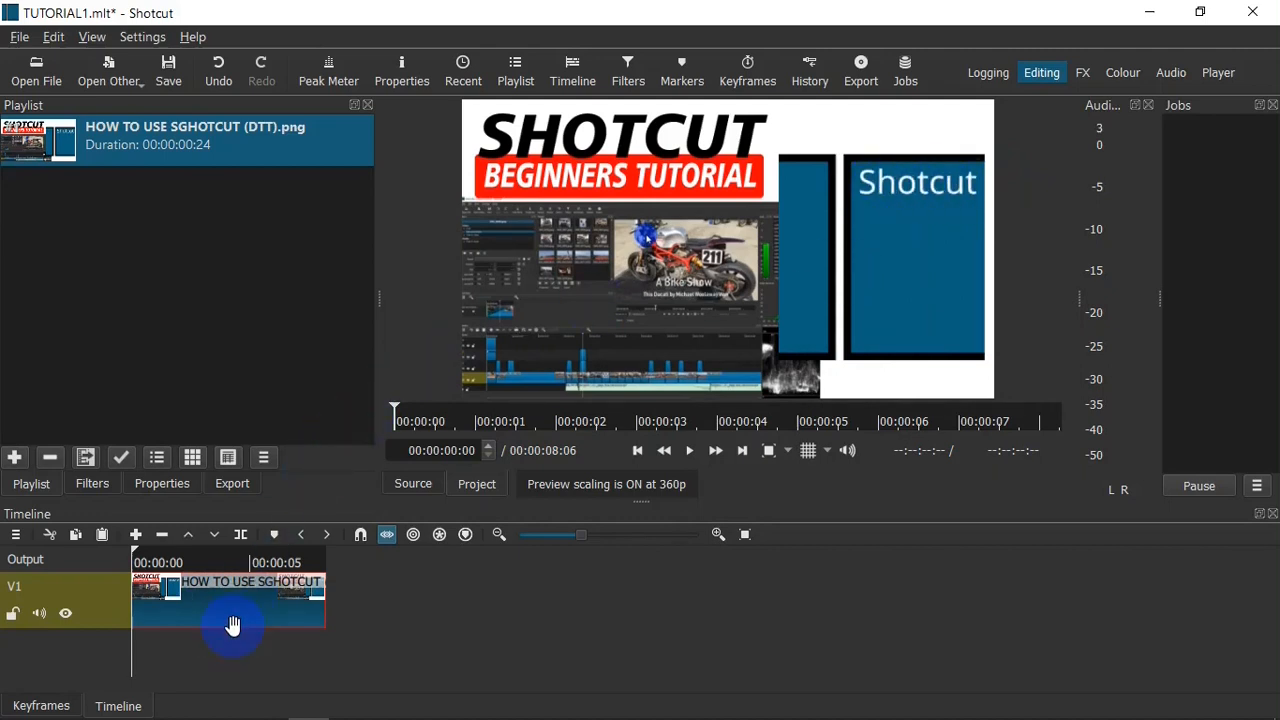
- Add the Mask: Simple Shape video filter to the image clip on track V1
left_click(93, 485)
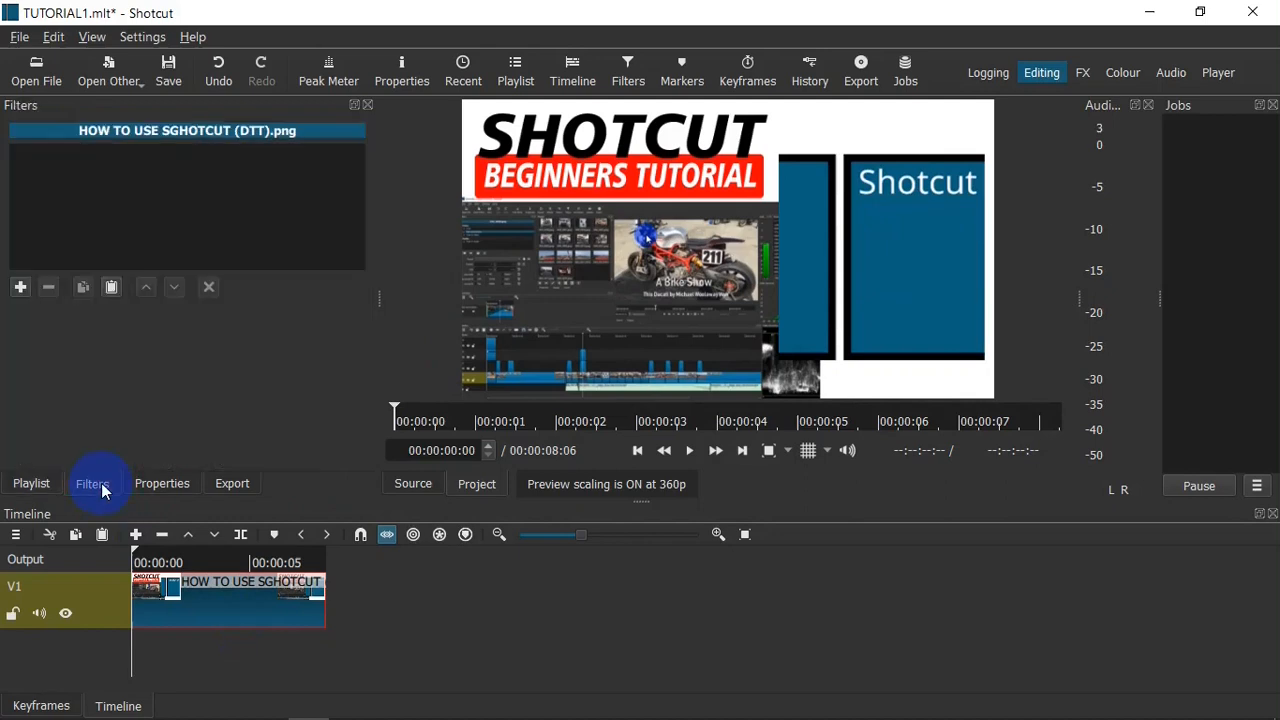
left_click(20, 287)
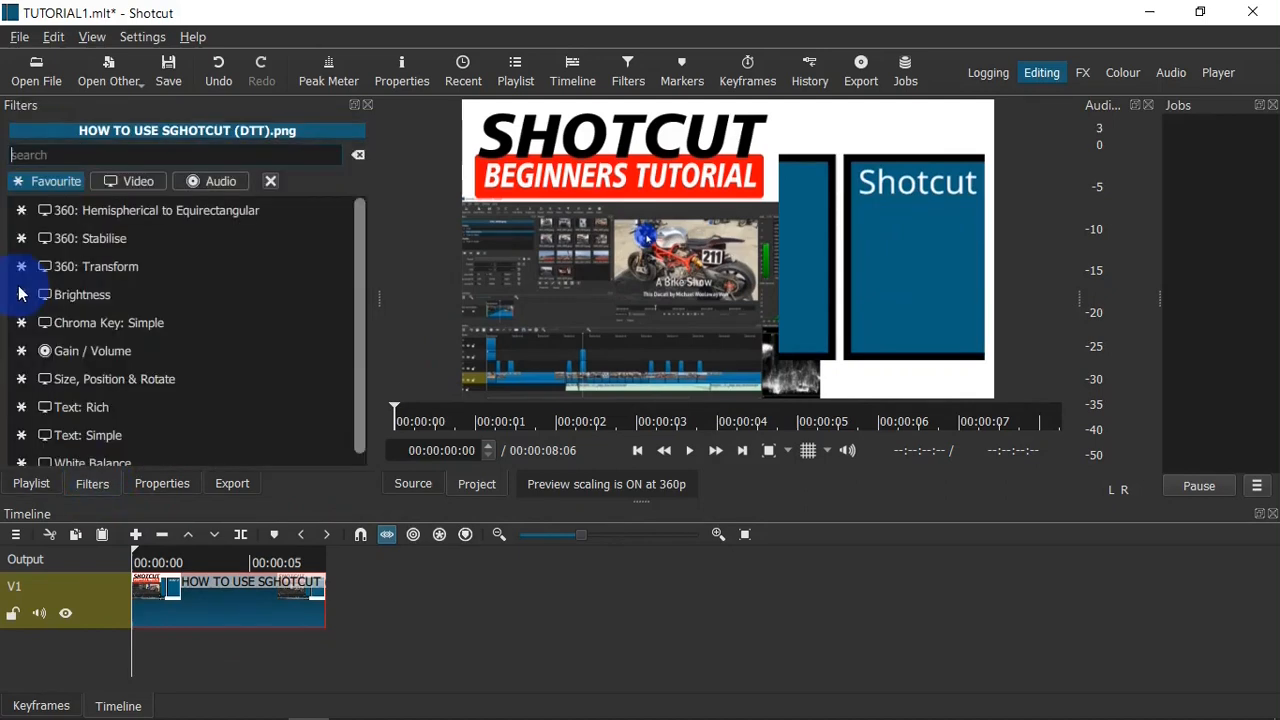
left_click(56, 157)
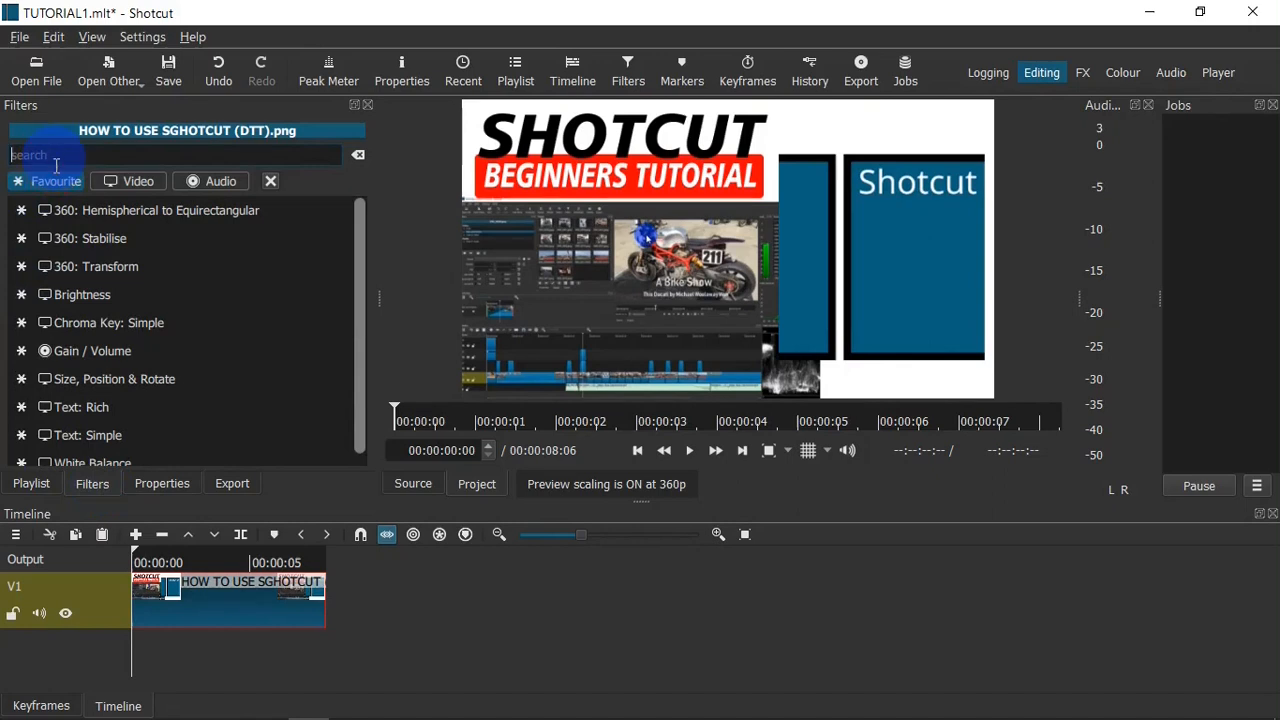
left_click(64, 295)
type("MASK:")
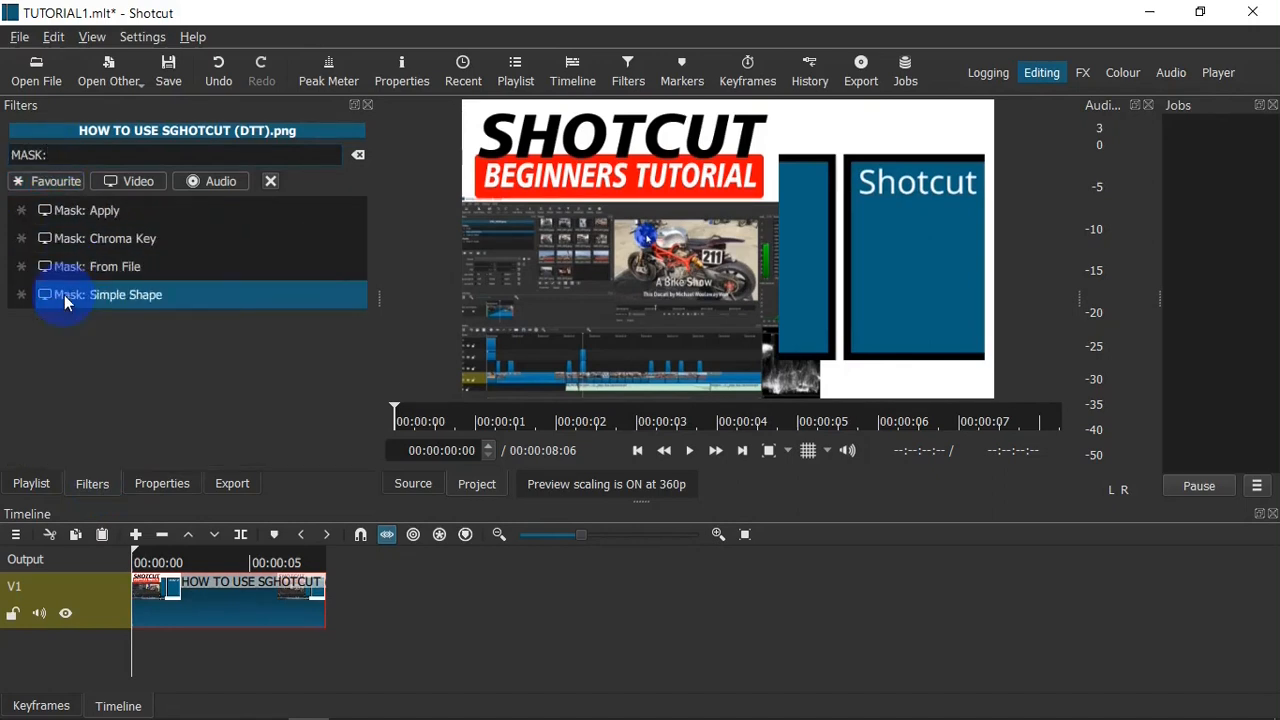
left_click(141, 295)
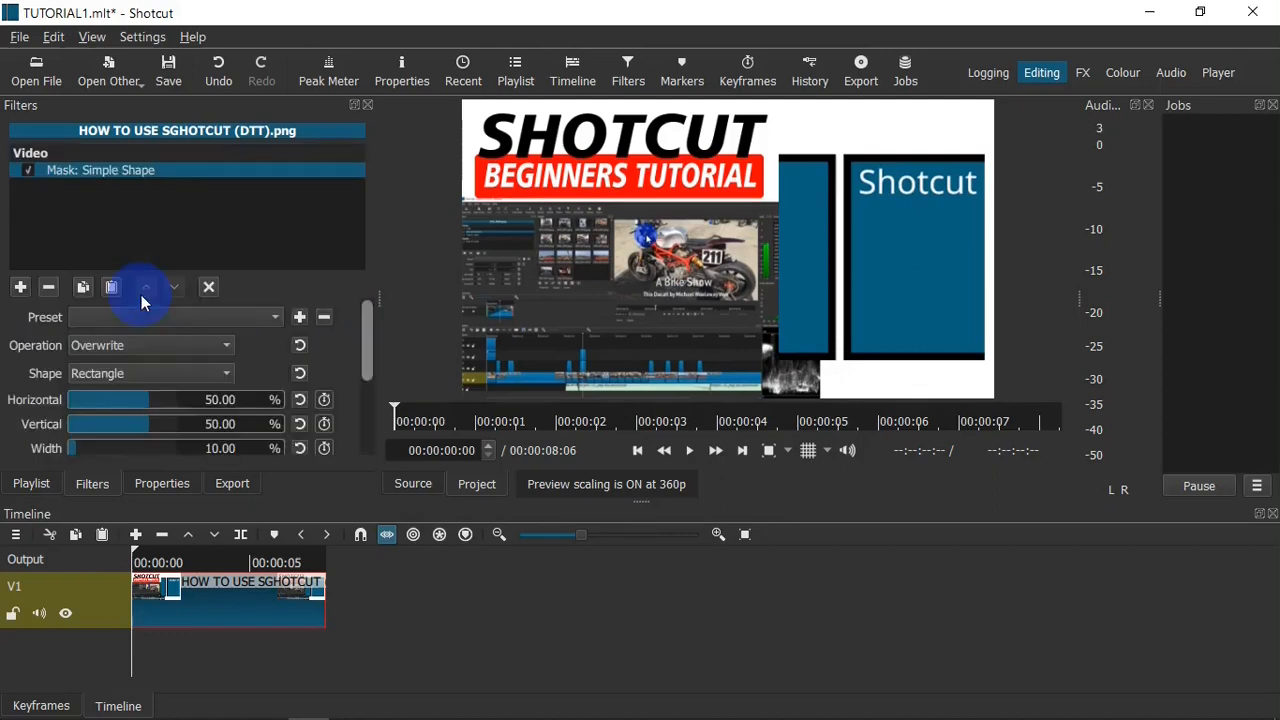
- Add the Blur: Box filter to the clip below the simple shape mask
left_click(20, 288)
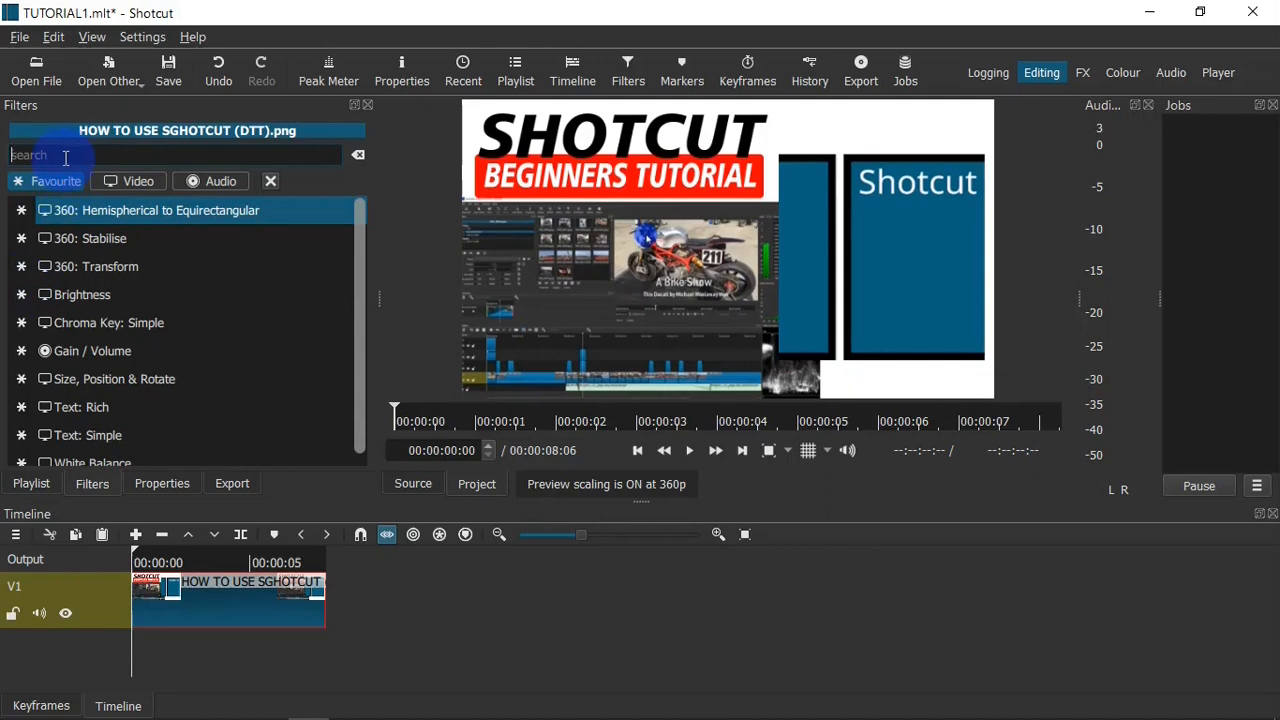
type("BLUR")
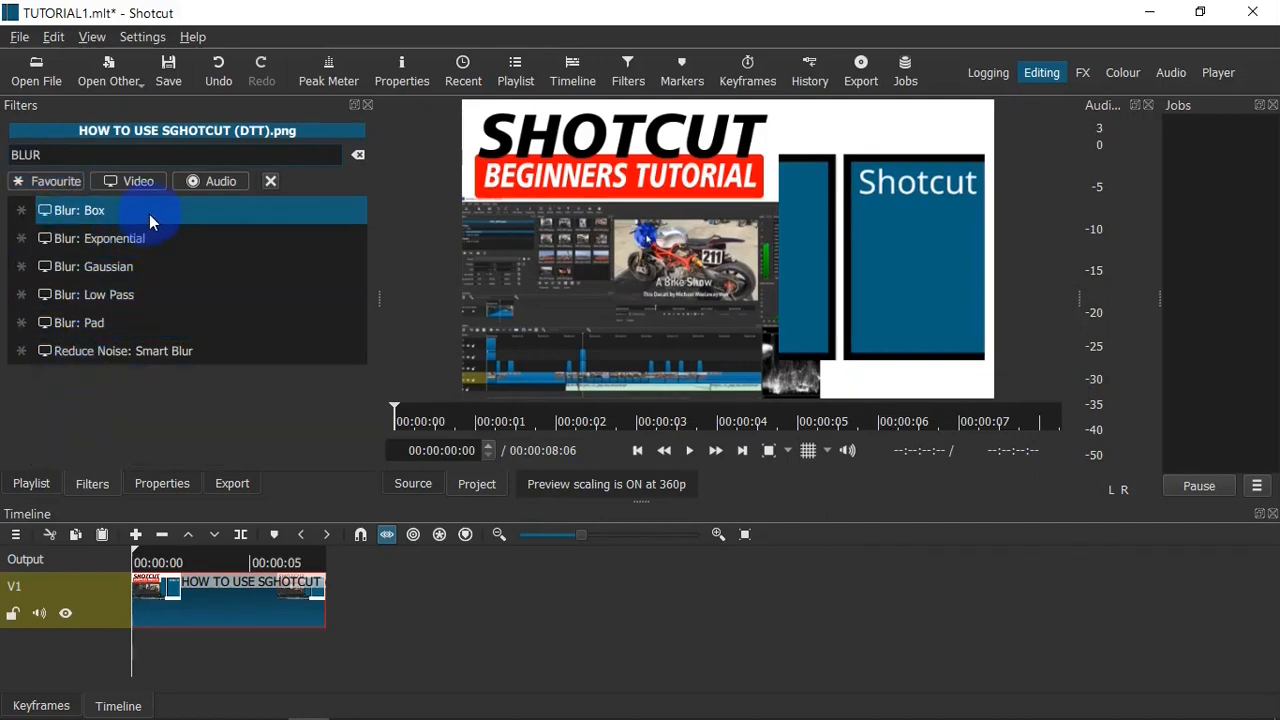
left_click(142, 212)
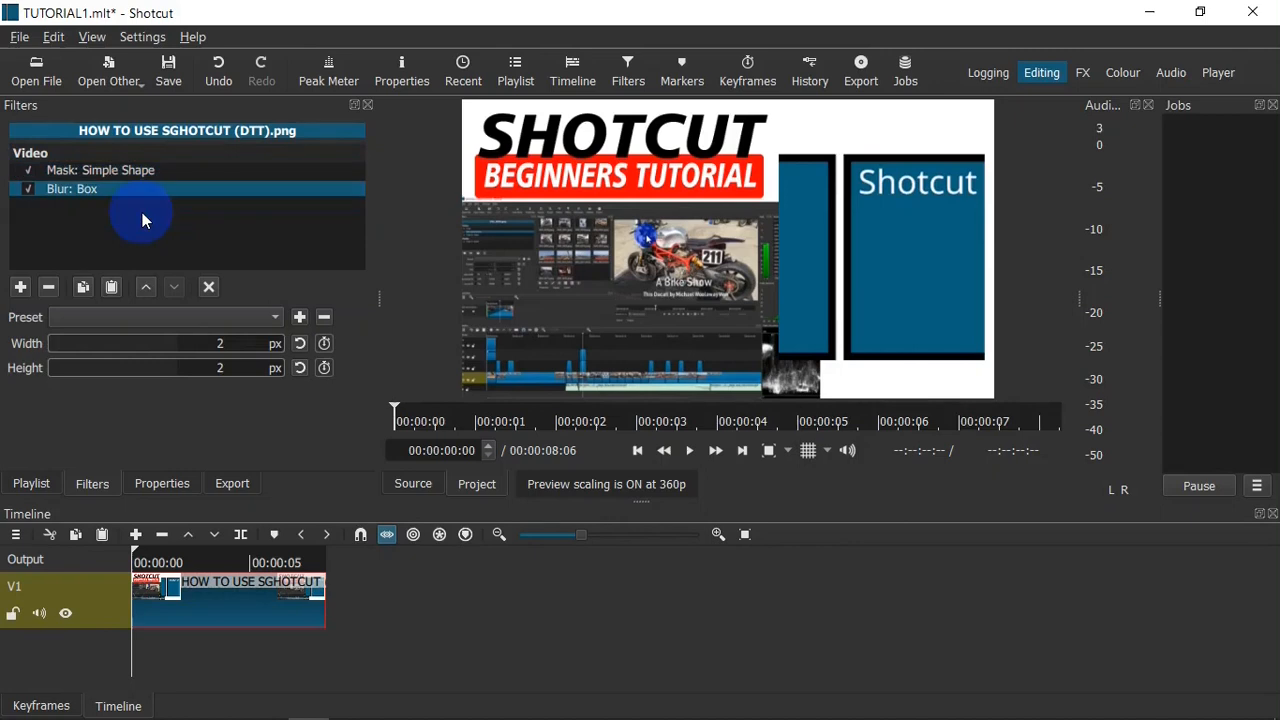
- Add the Mask: Apply filter to the clip after the box blur
left_click(20, 288)
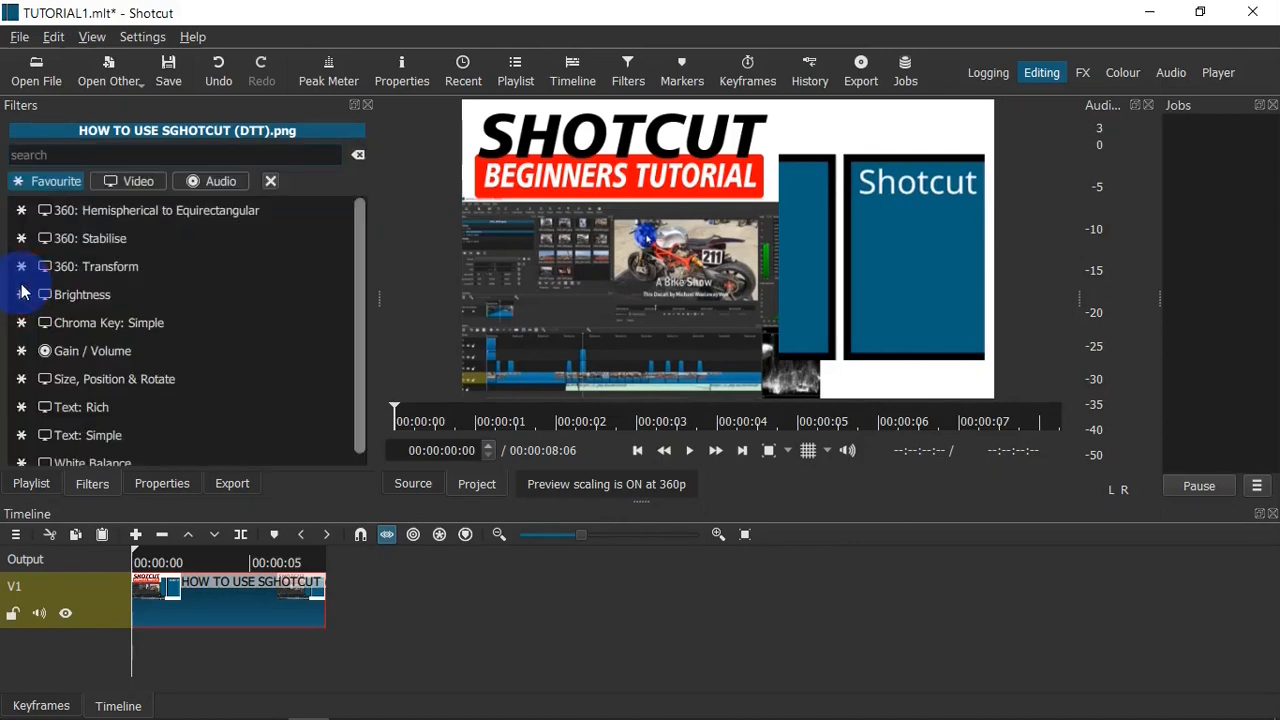
type("MASK")
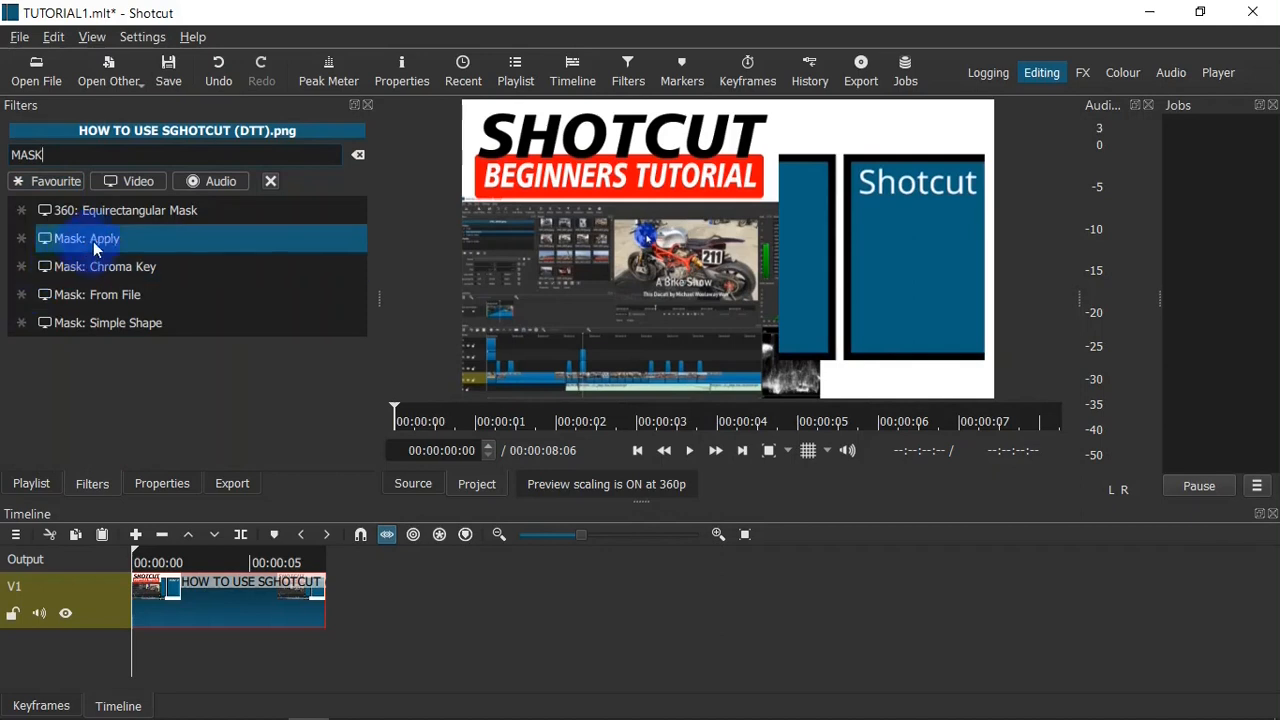
left_click(128, 232)
- Look through the three filters and set the box blur to 14 px width and 15 px height
left_click(154, 170)
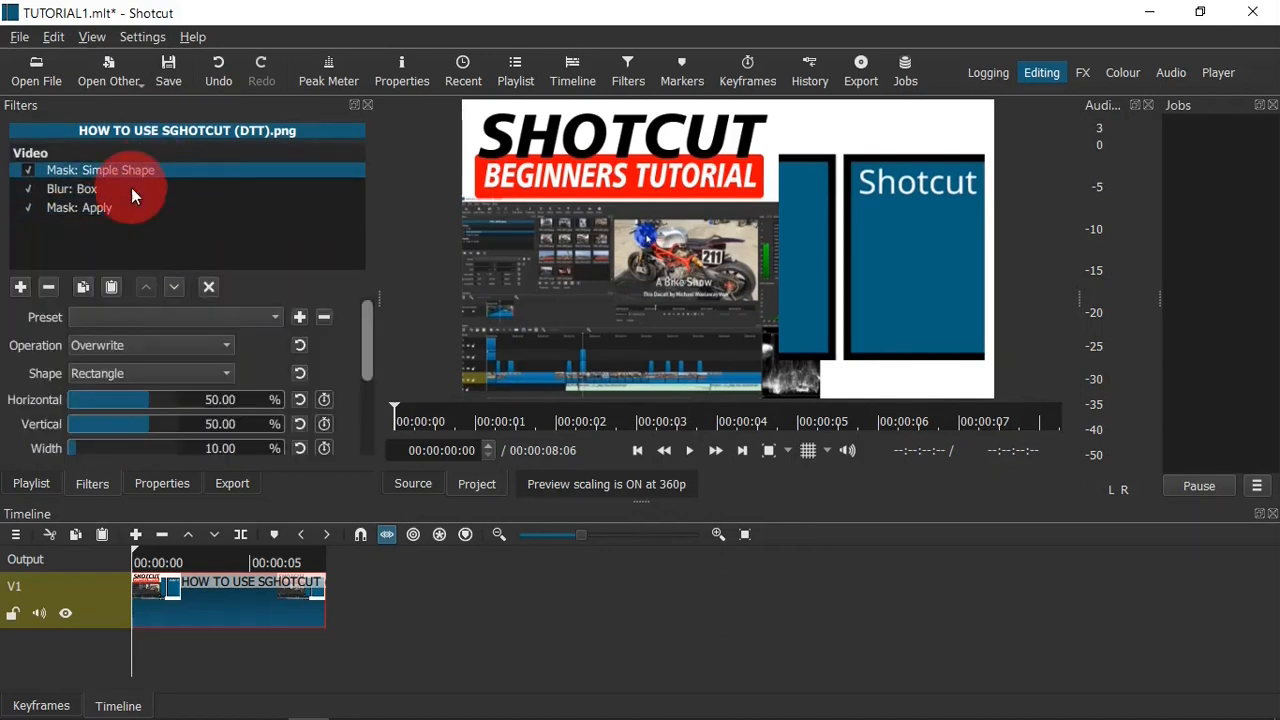
left_click(131, 187)
left_click(128, 210)
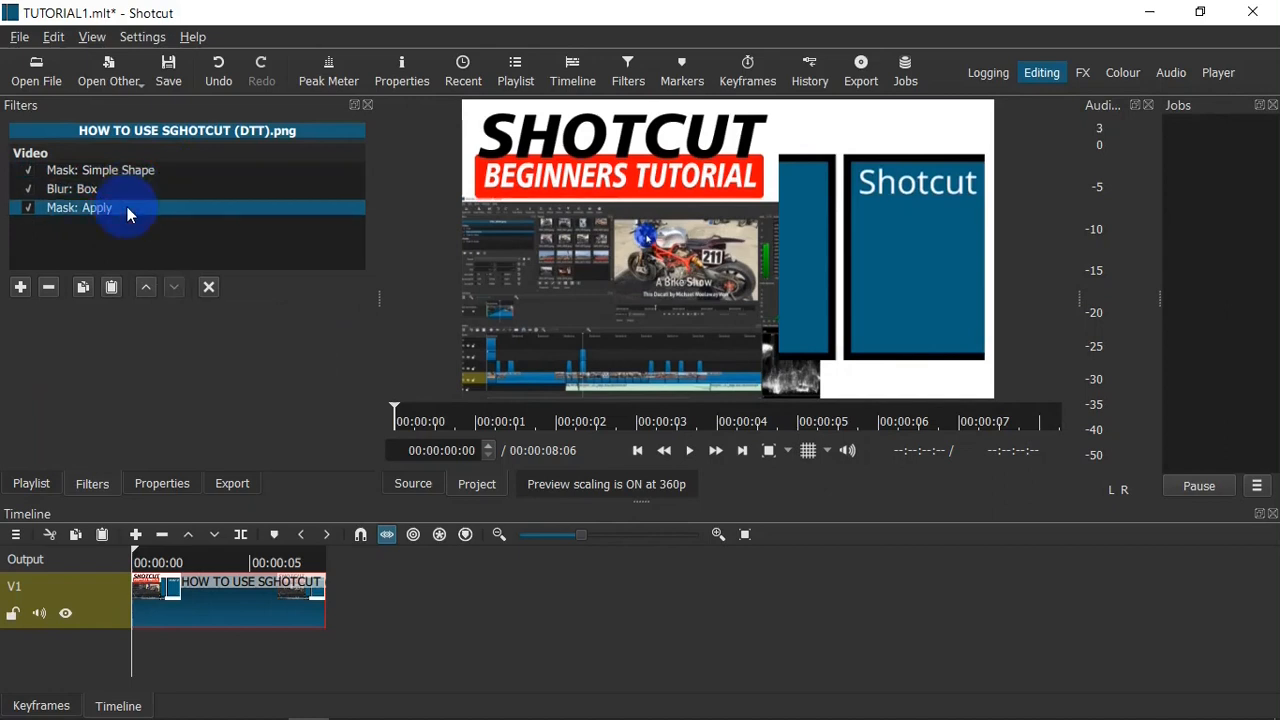
left_click(127, 187)
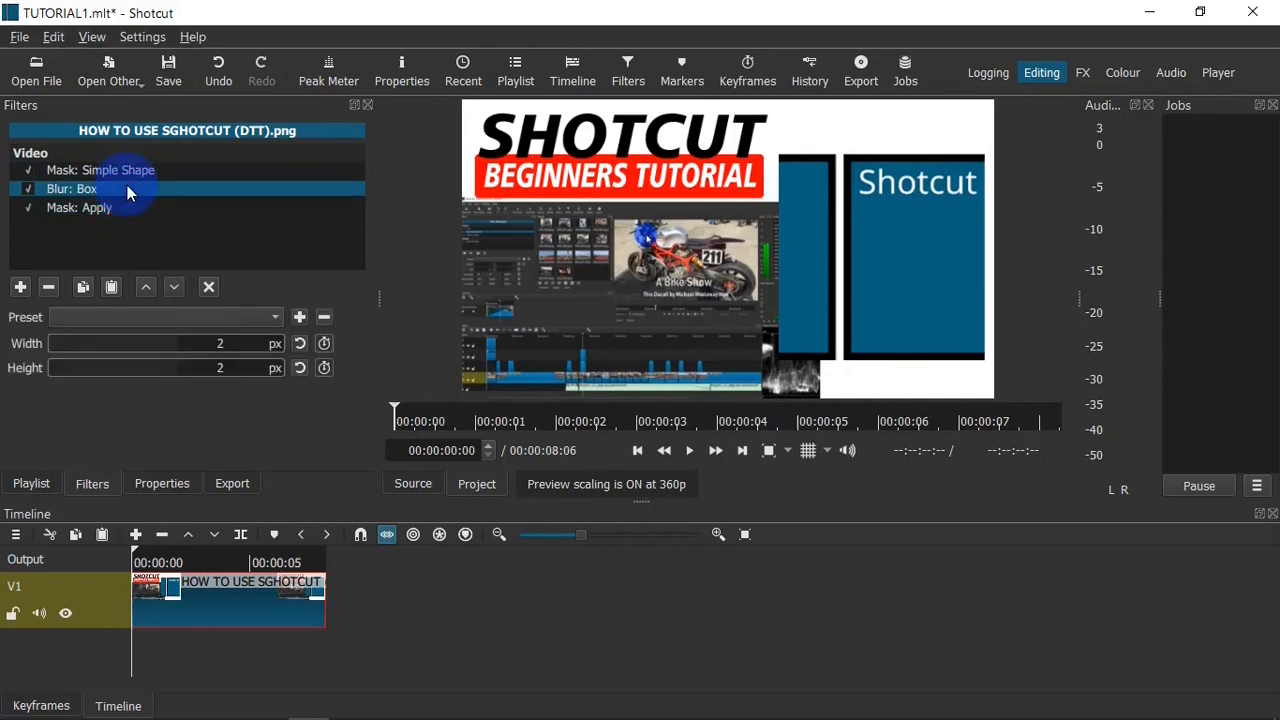
left_click_drag(57, 342, 68, 369)
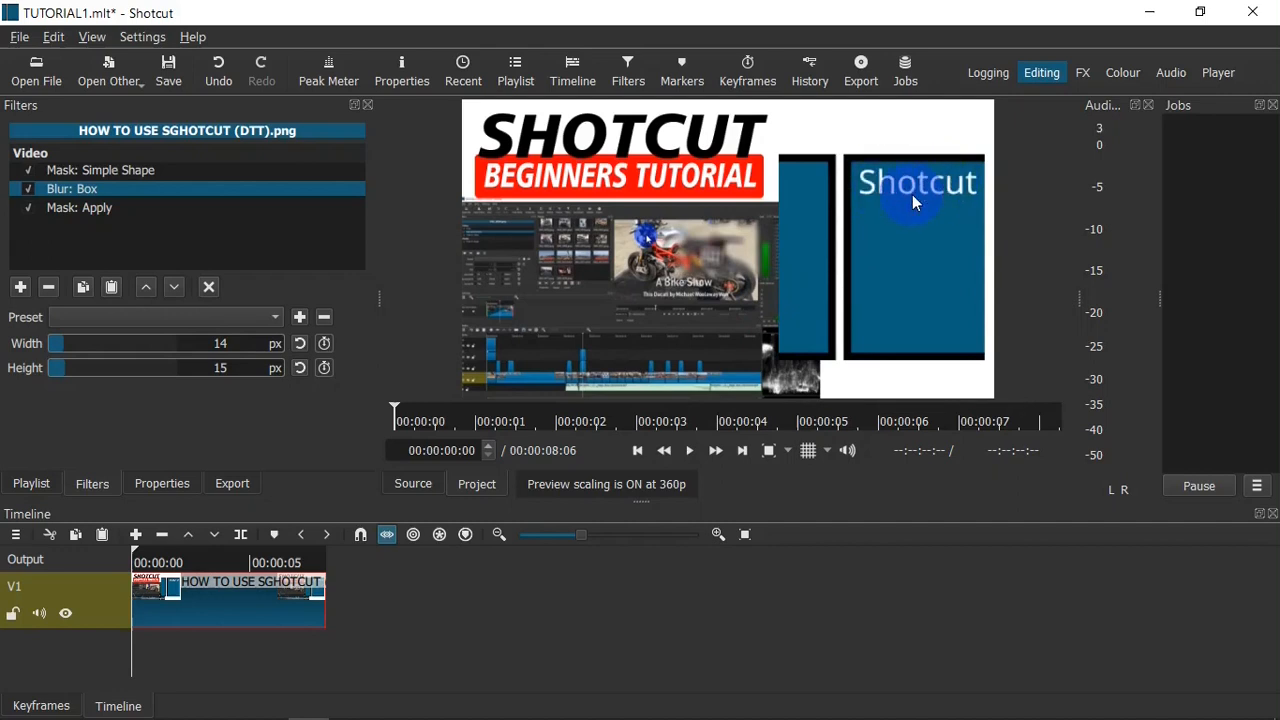
- Try the Maximum, Minimum, Add and Subtract operations on the simple shape mask and return it to Overwrite
left_click(174, 170)
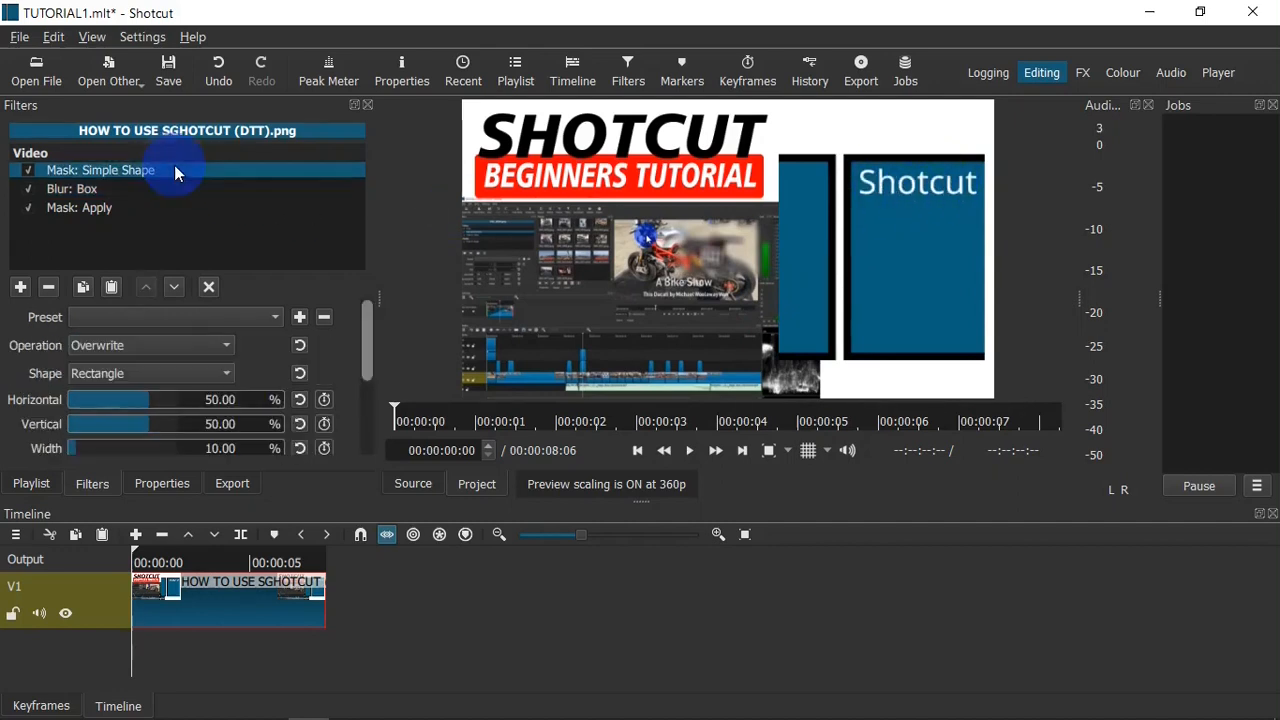
left_click(178, 352)
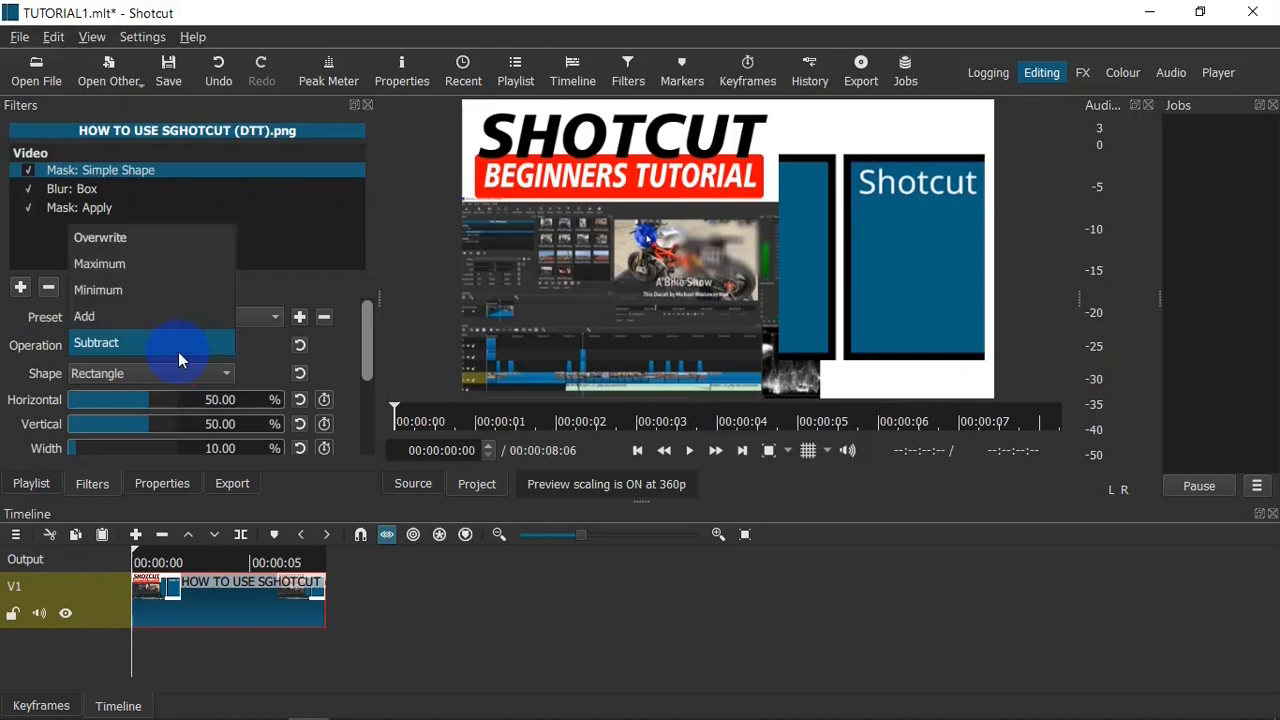
left_click(176, 264)
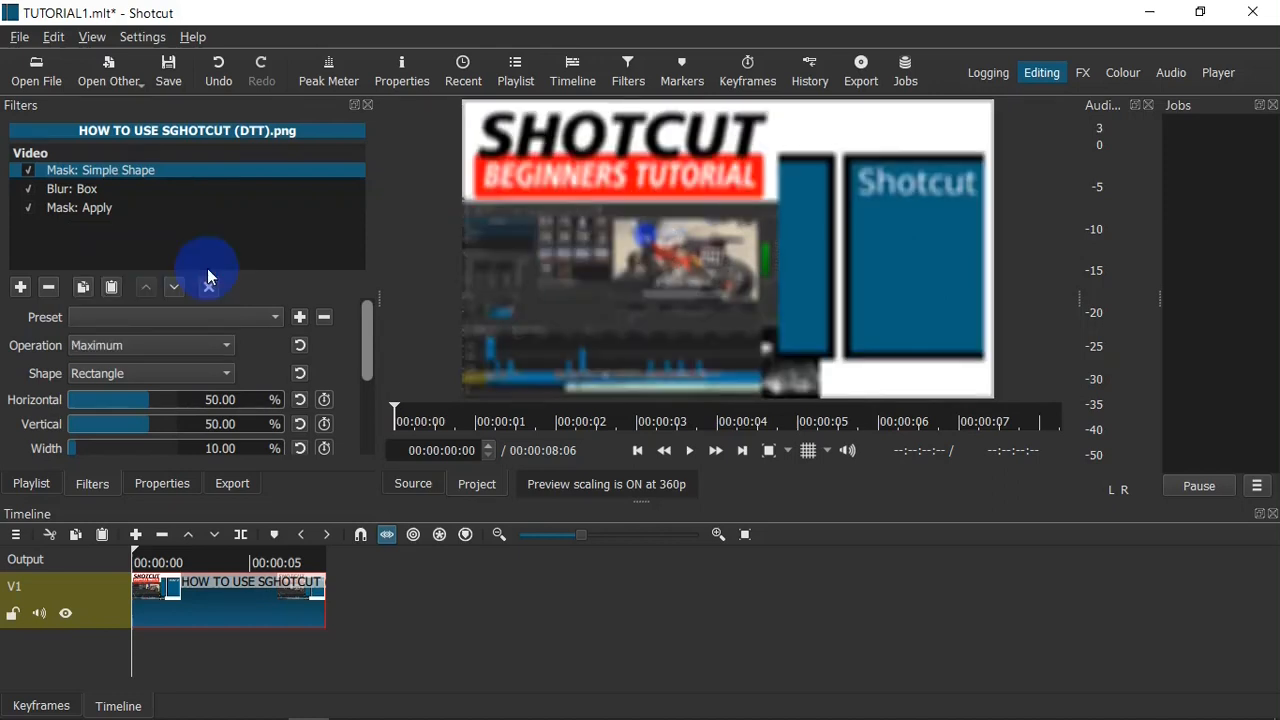
left_click(167, 350)
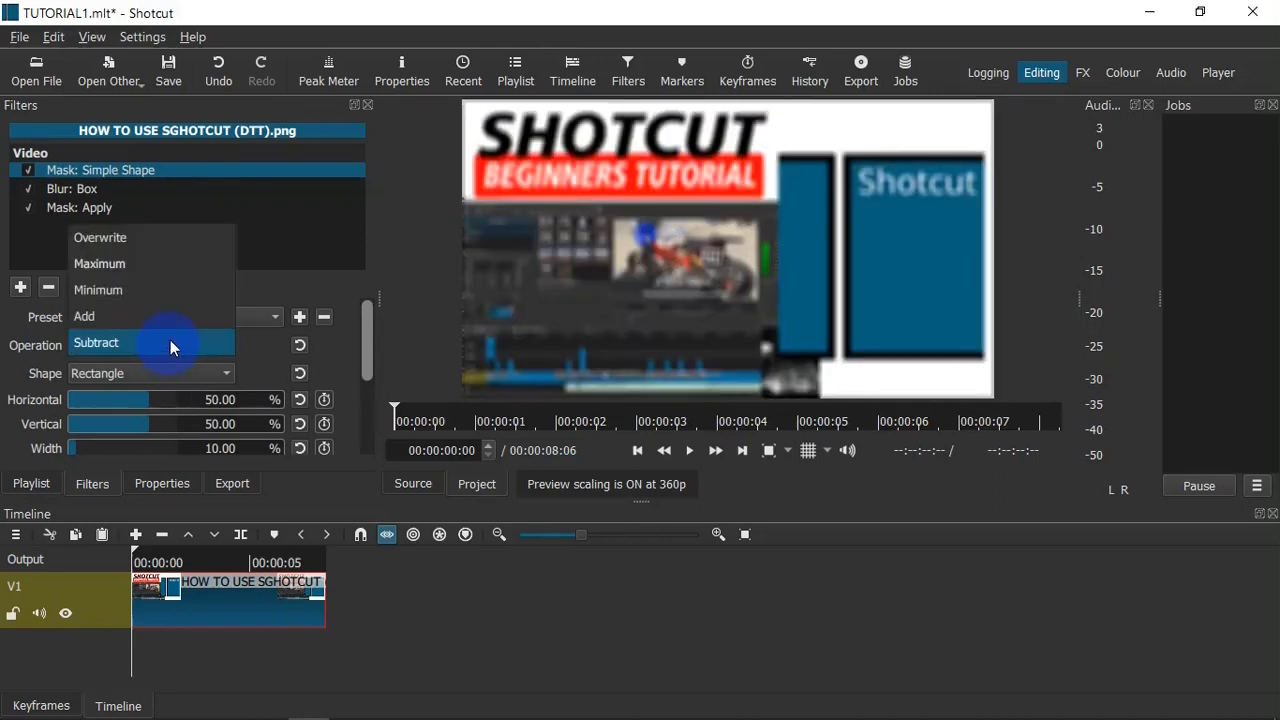
left_click(178, 294)
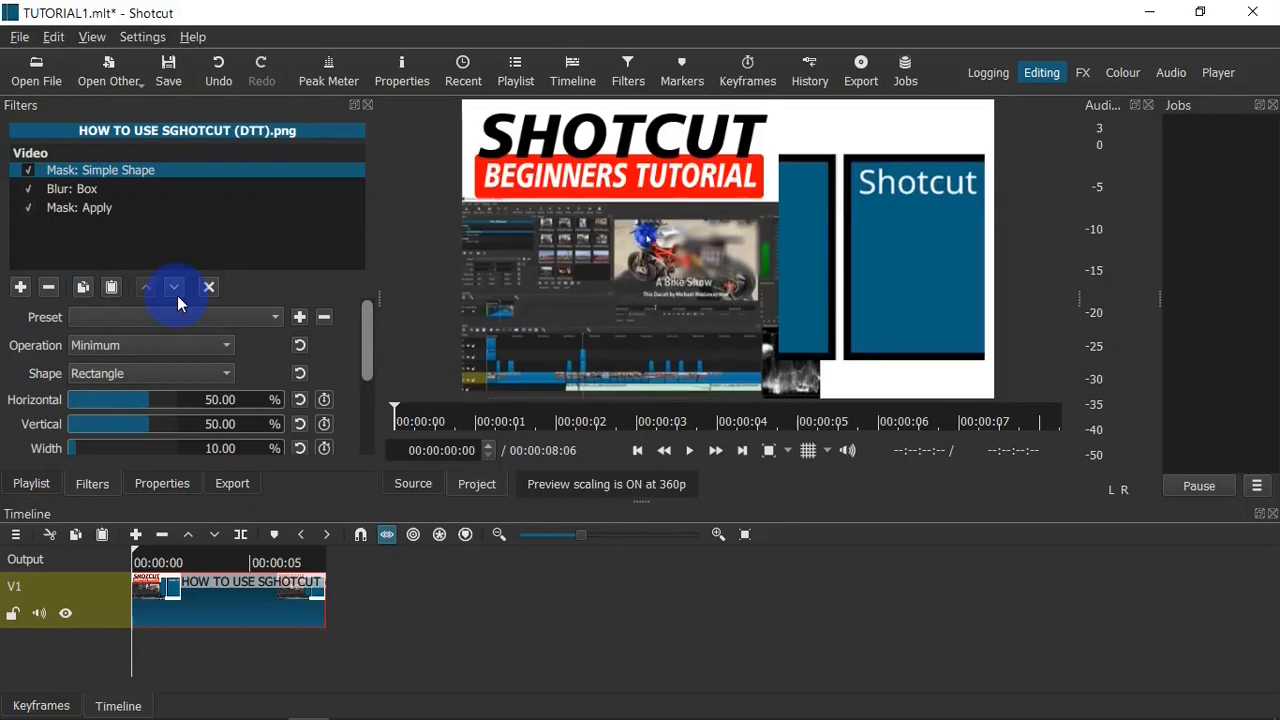
left_click(169, 346)
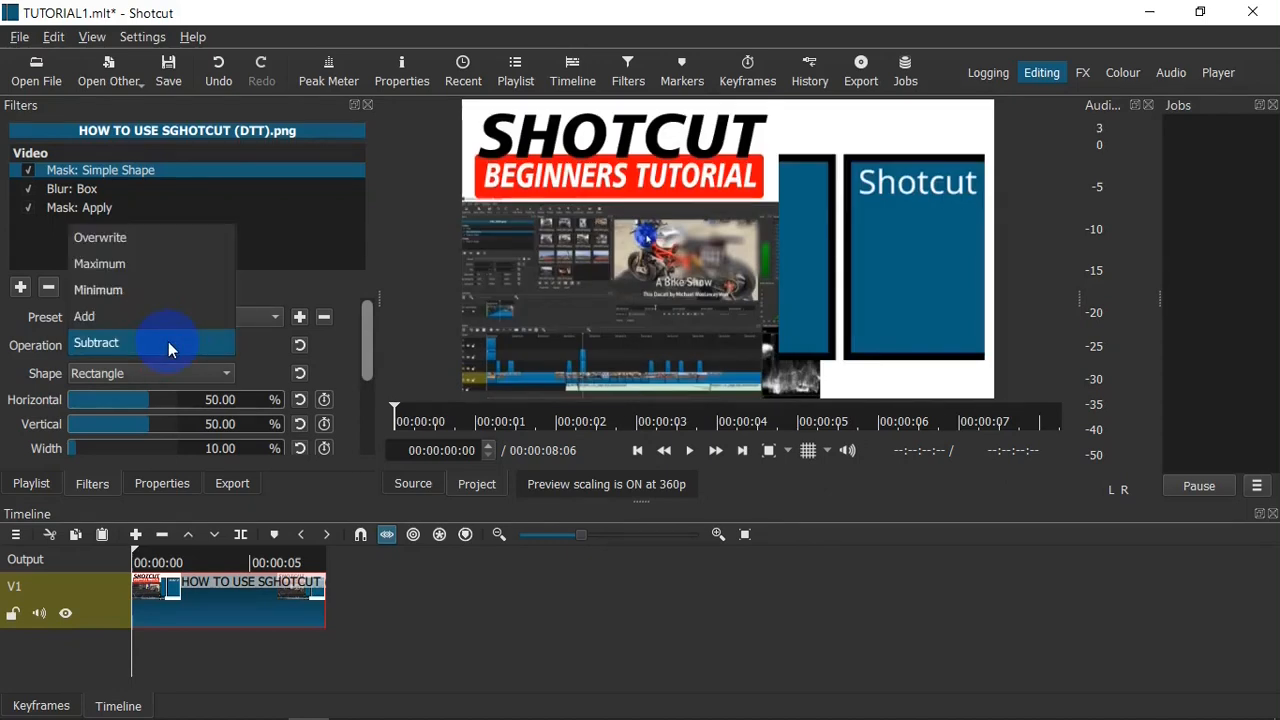
left_click(180, 316)
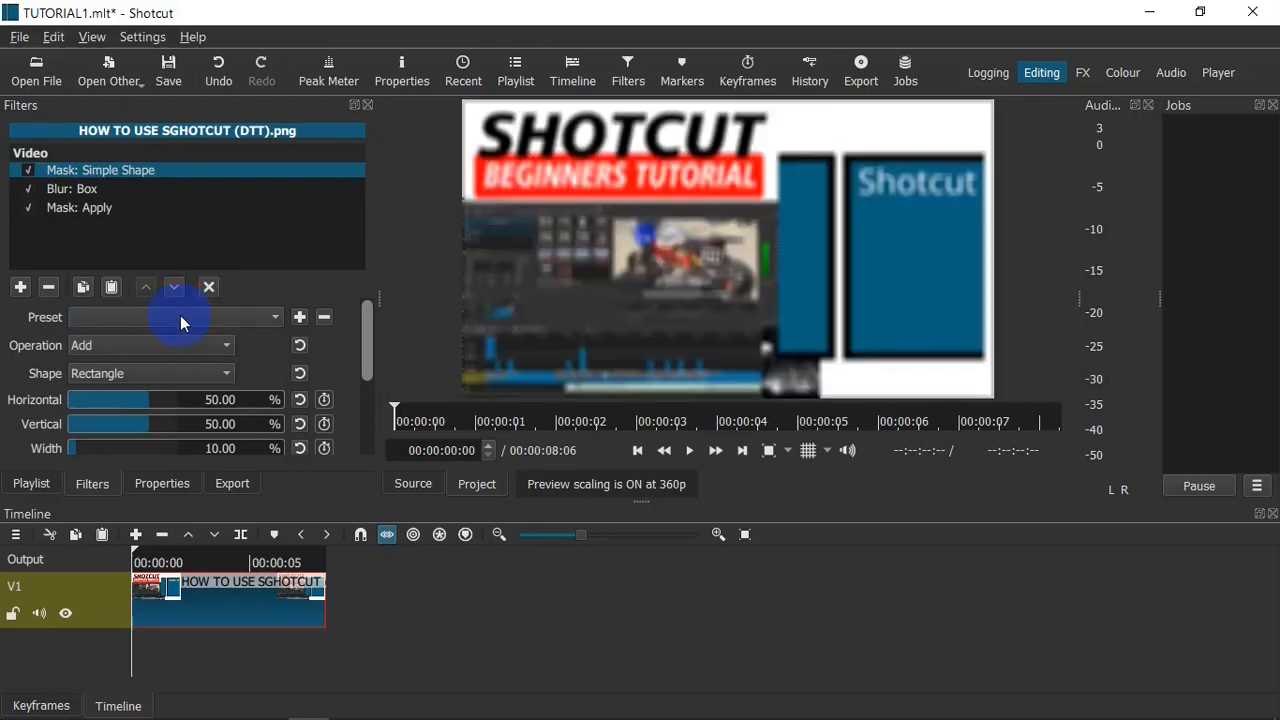
left_click(182, 349)
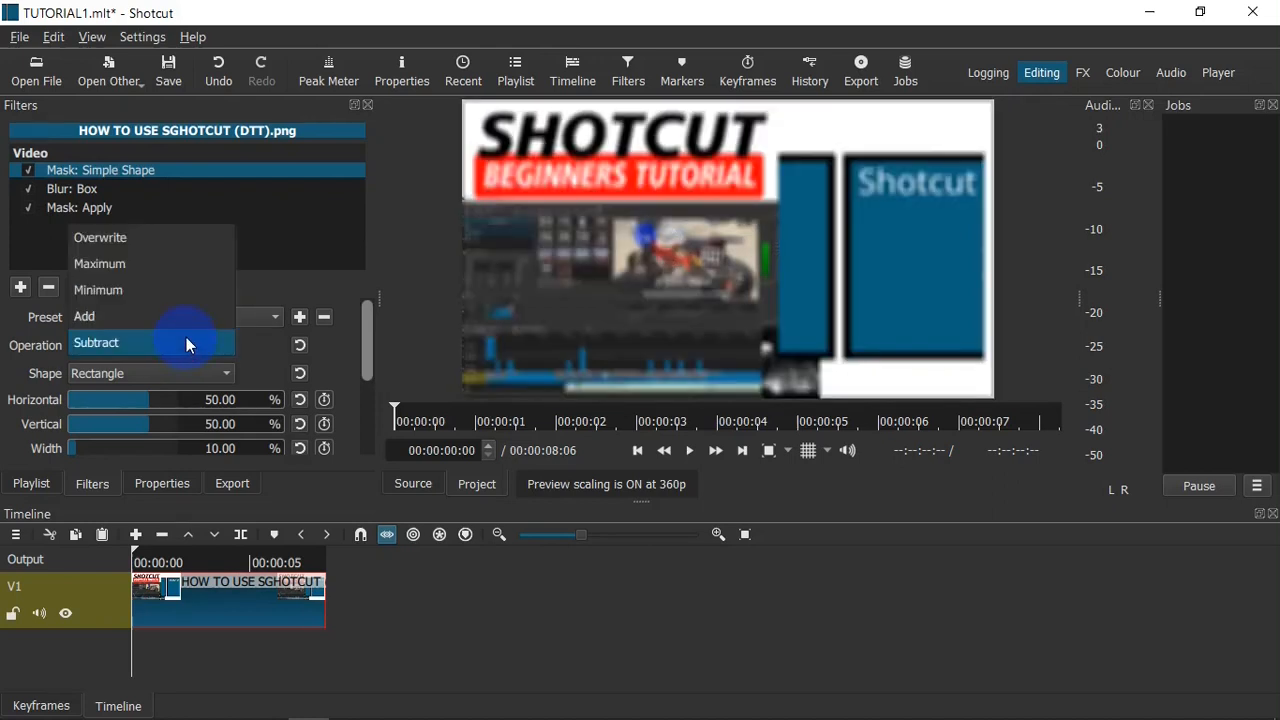
left_click(189, 345)
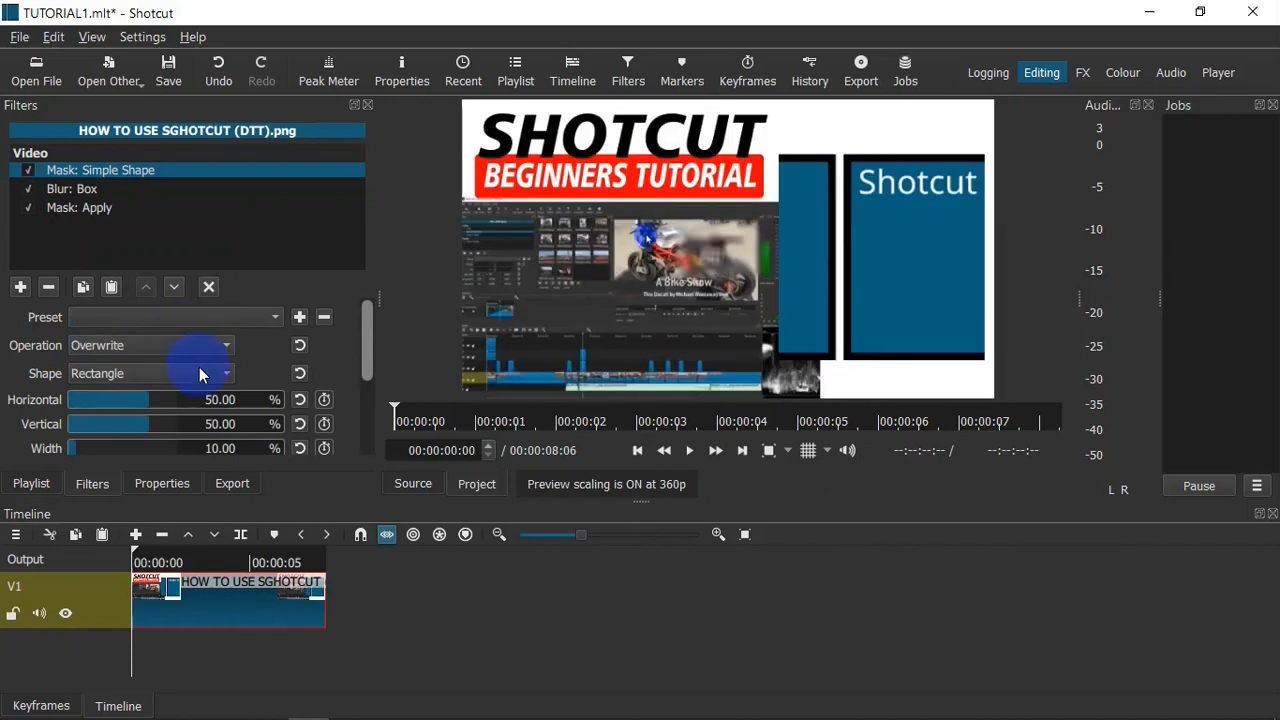
- Keep the mask shape as Rectangle and move it over the Shotcut text with horizontal 85% and vertical 28.33%
left_click(199, 371)
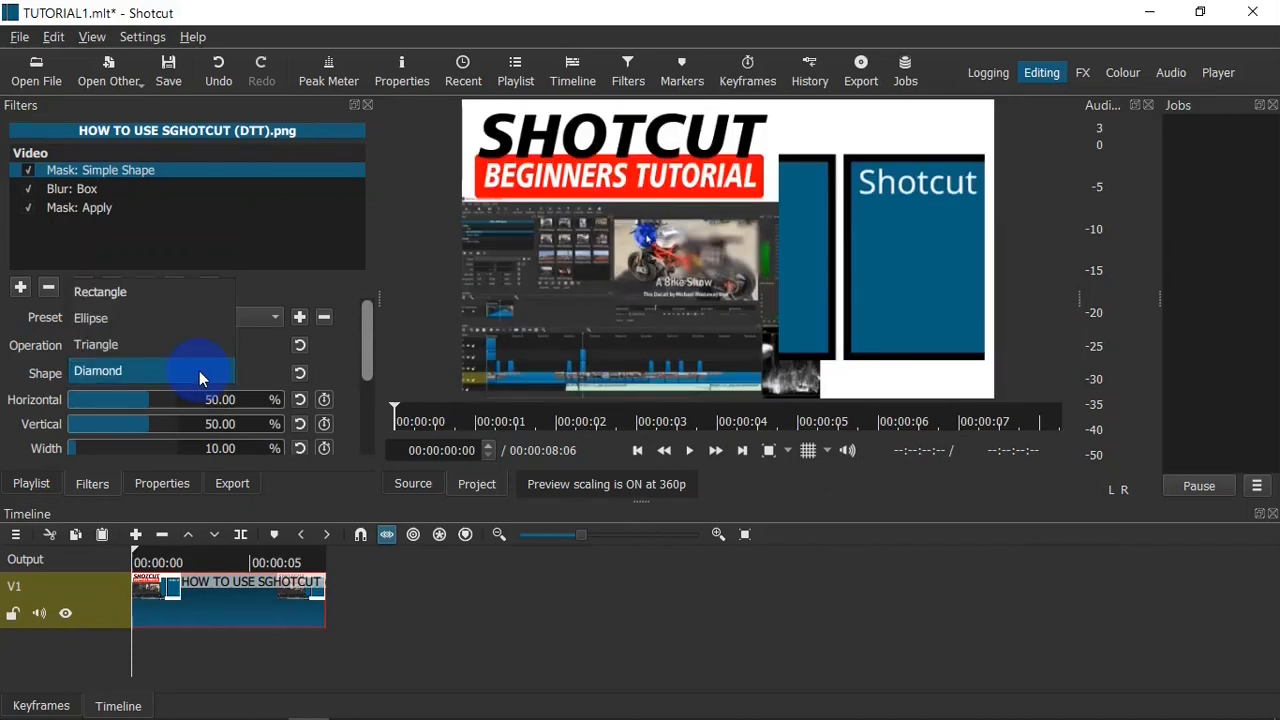
left_click(202, 292)
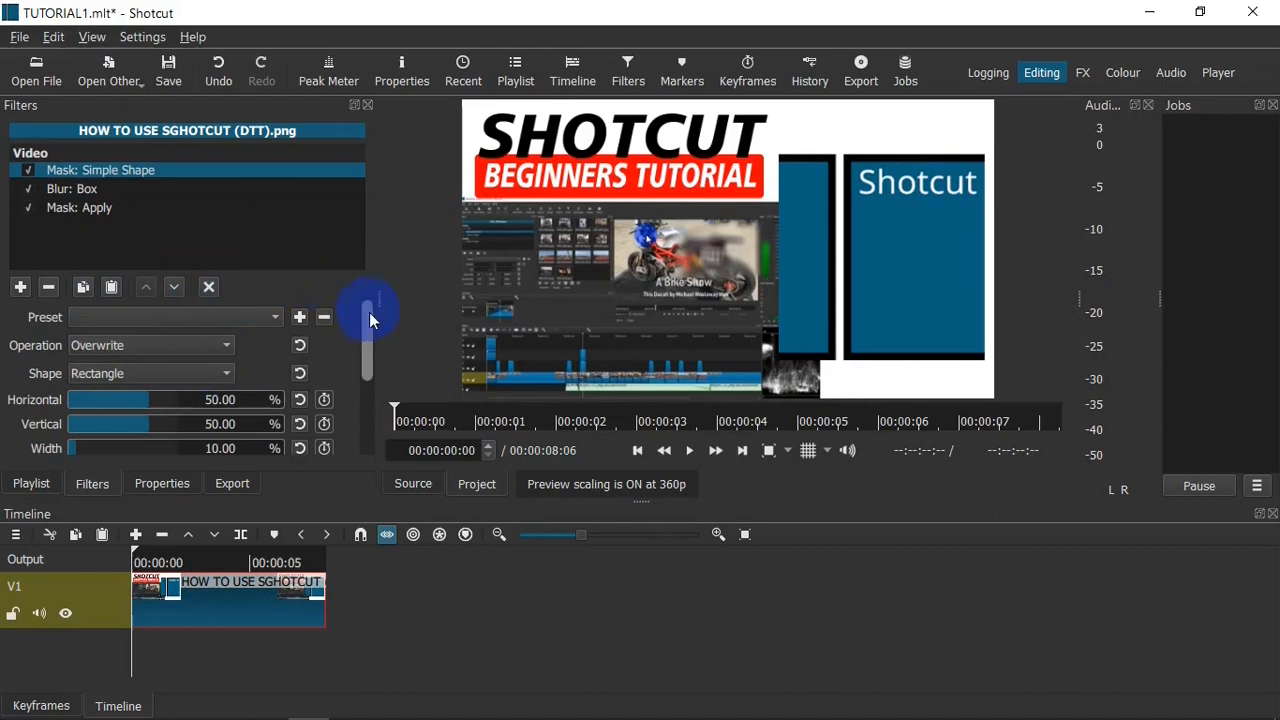
left_click_drag(369, 322, 369, 349)
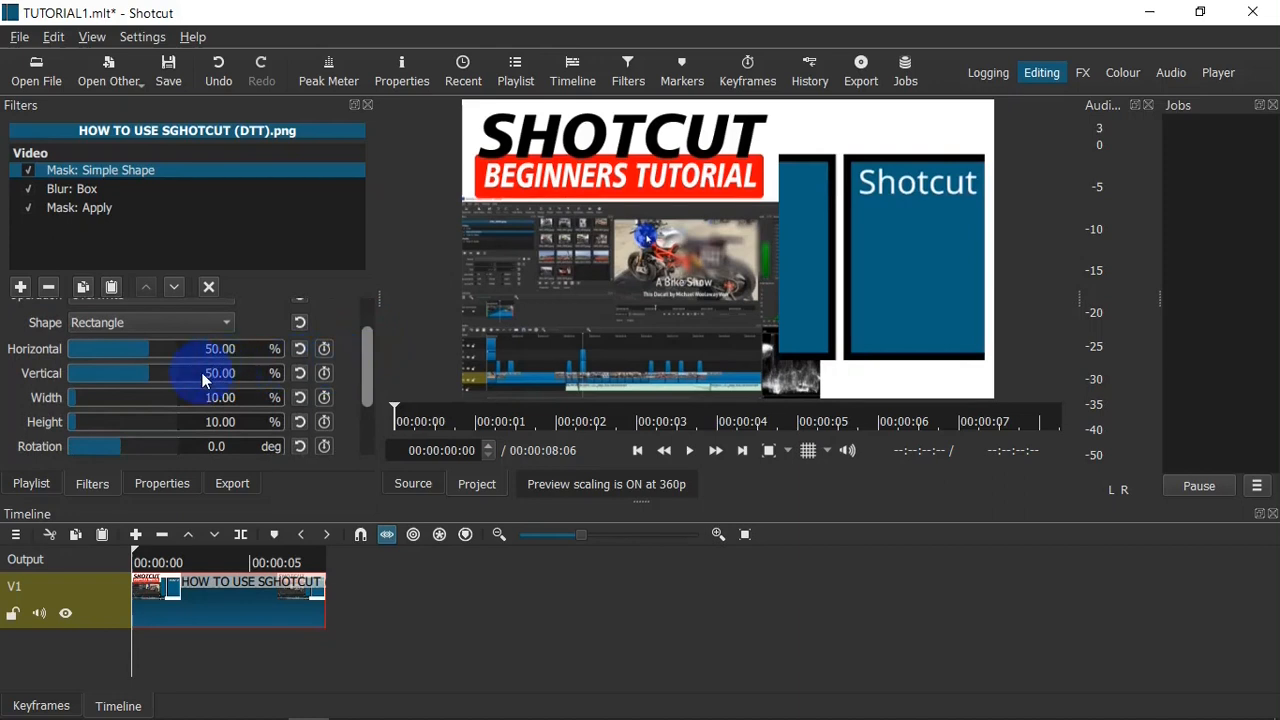
left_click_drag(149, 350, 147, 394)
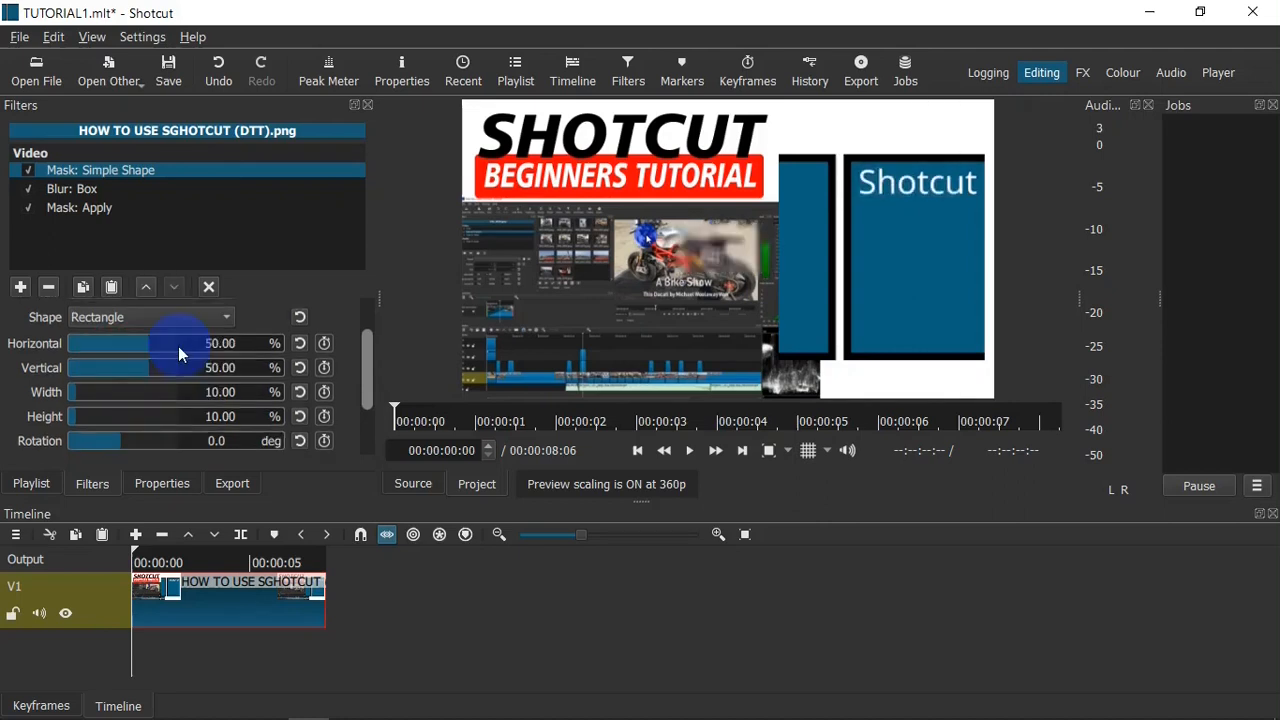
left_click_drag(149, 346, 140, 373)
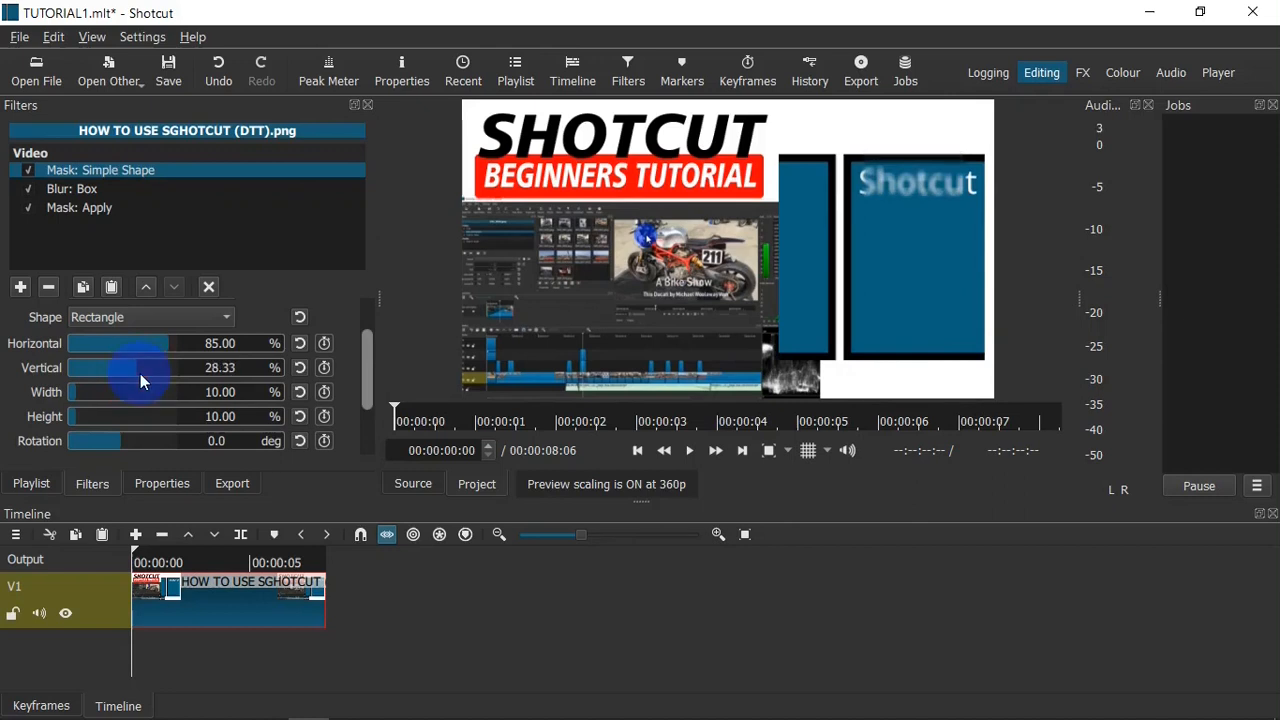
- Strengthen the box blur to 28 px width and 29 px height
left_click(111, 194)
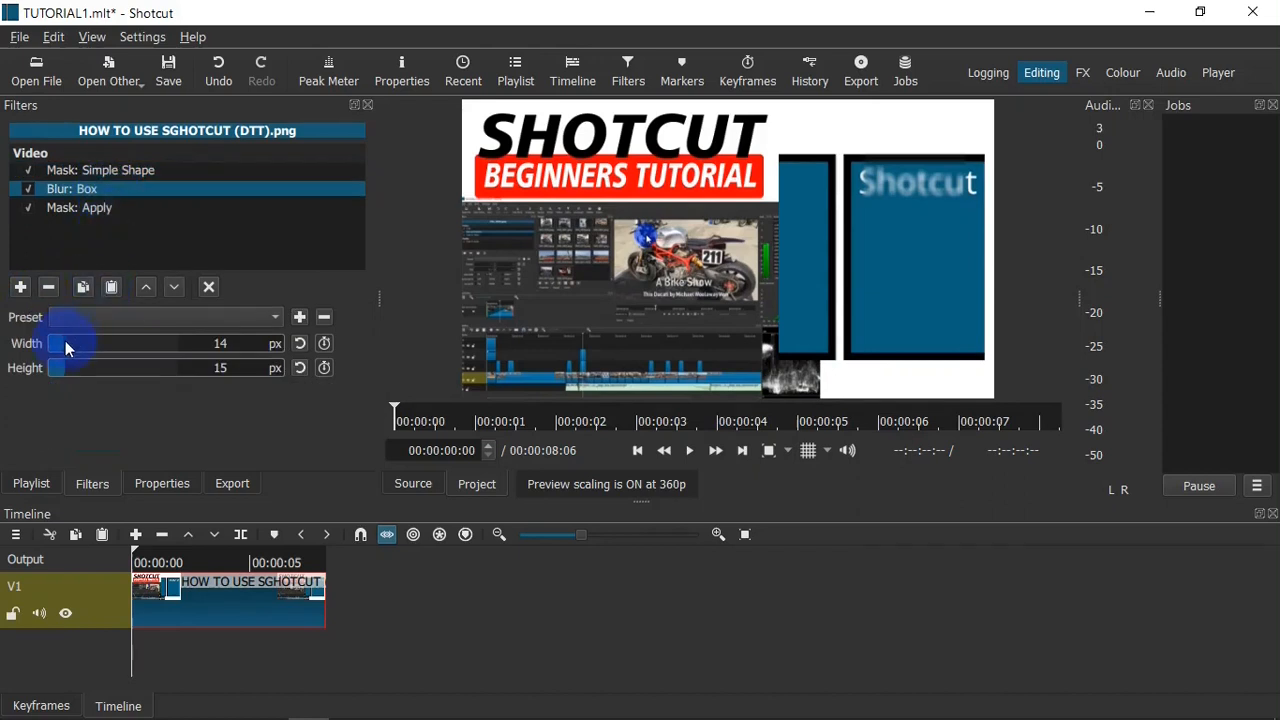
left_click_drag(58, 349, 89, 372)
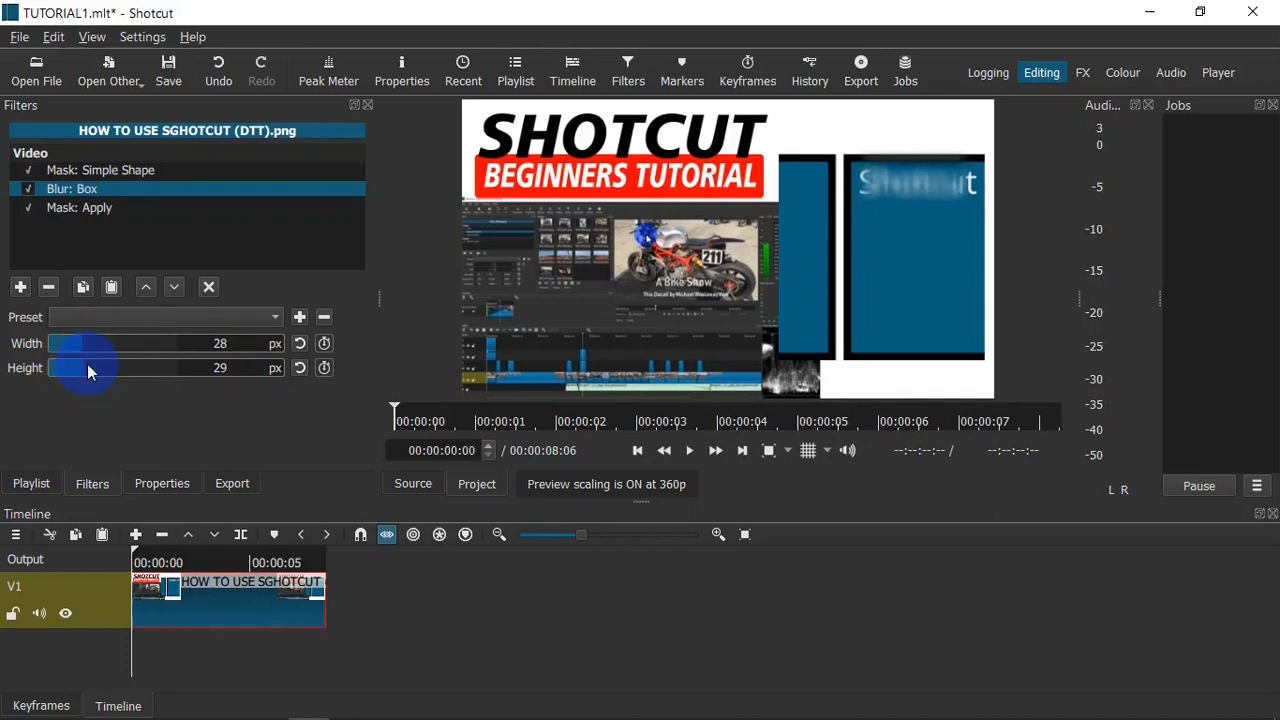
- Resize the simple shape mask to cover the whole Shotcut word, with width 14.17% and height 7.5%
left_click(147, 175)
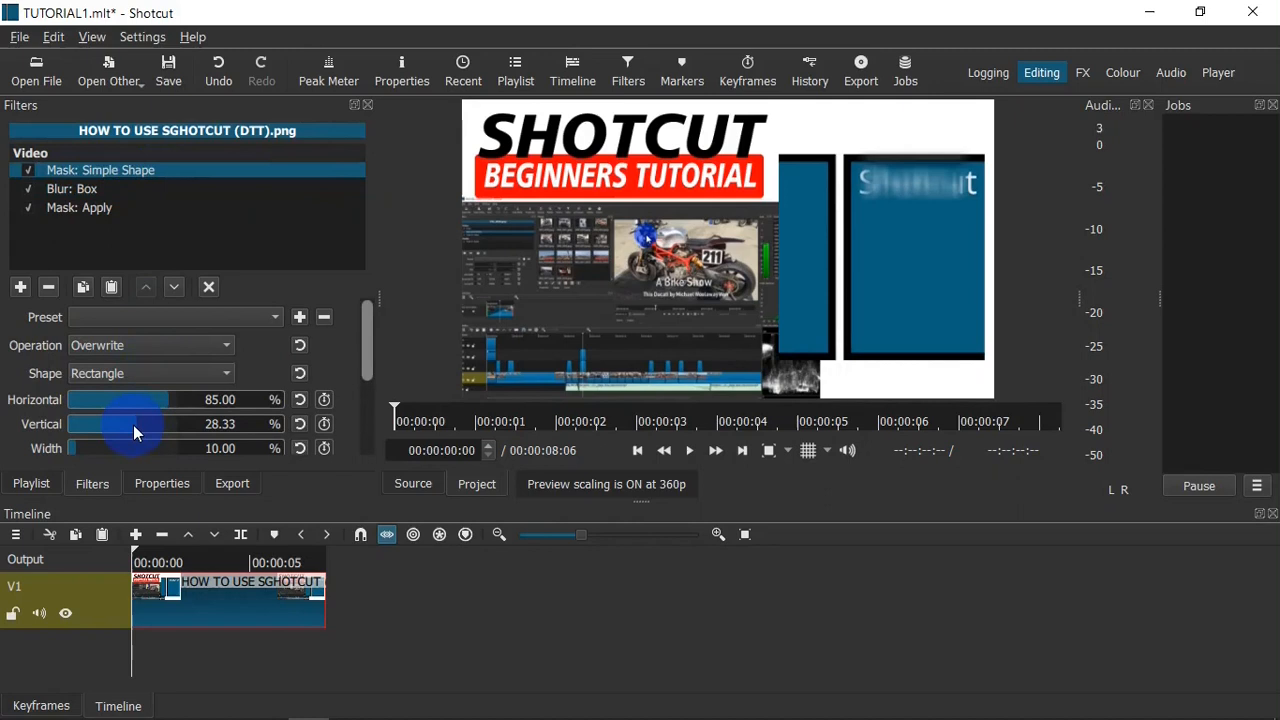
left_click(881, 191)
left_click_drag(866, 187, 1012, 180)
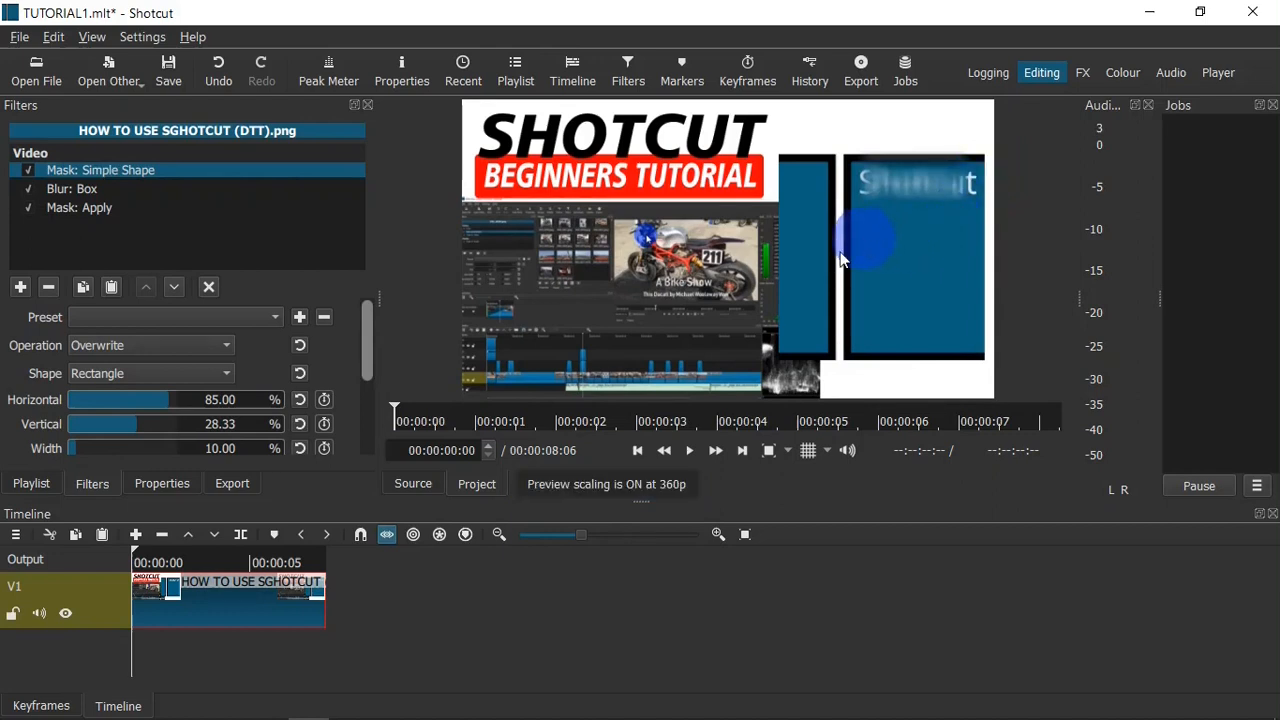
left_click_drag(368, 324, 366, 368)
left_click_drag(84, 364, 85, 366)
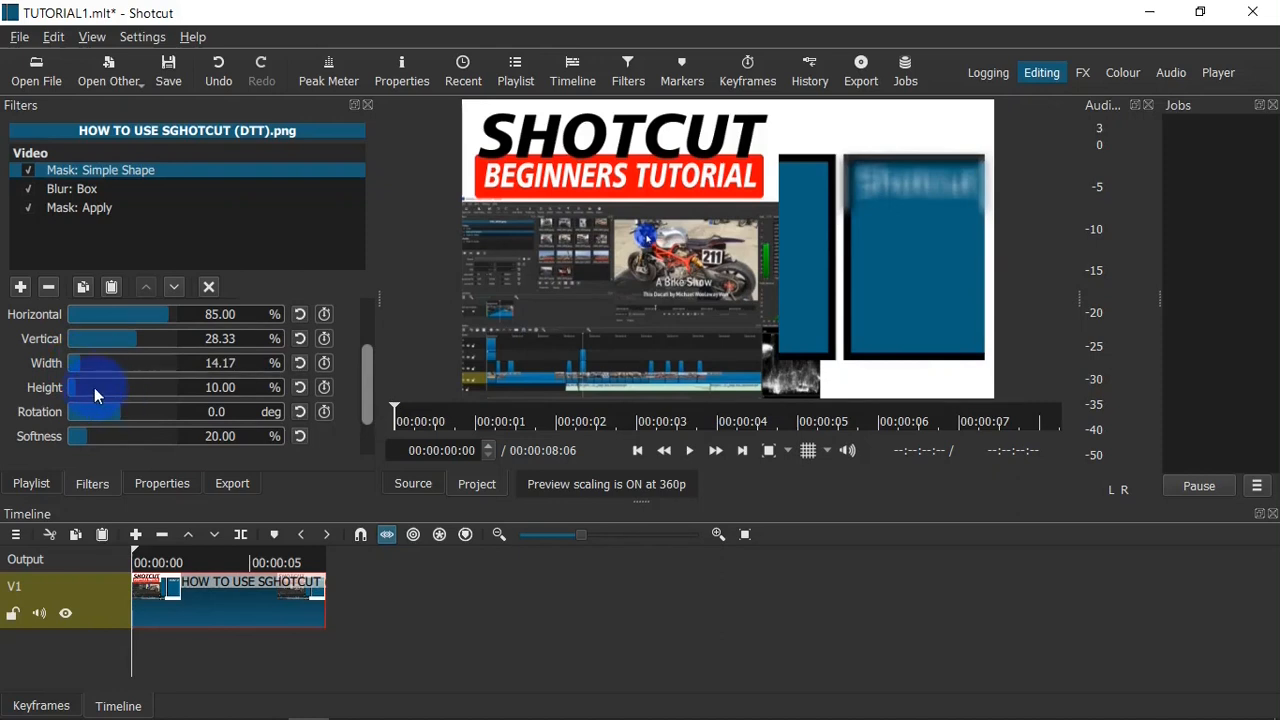
left_click_drag(93, 387, 86, 384)
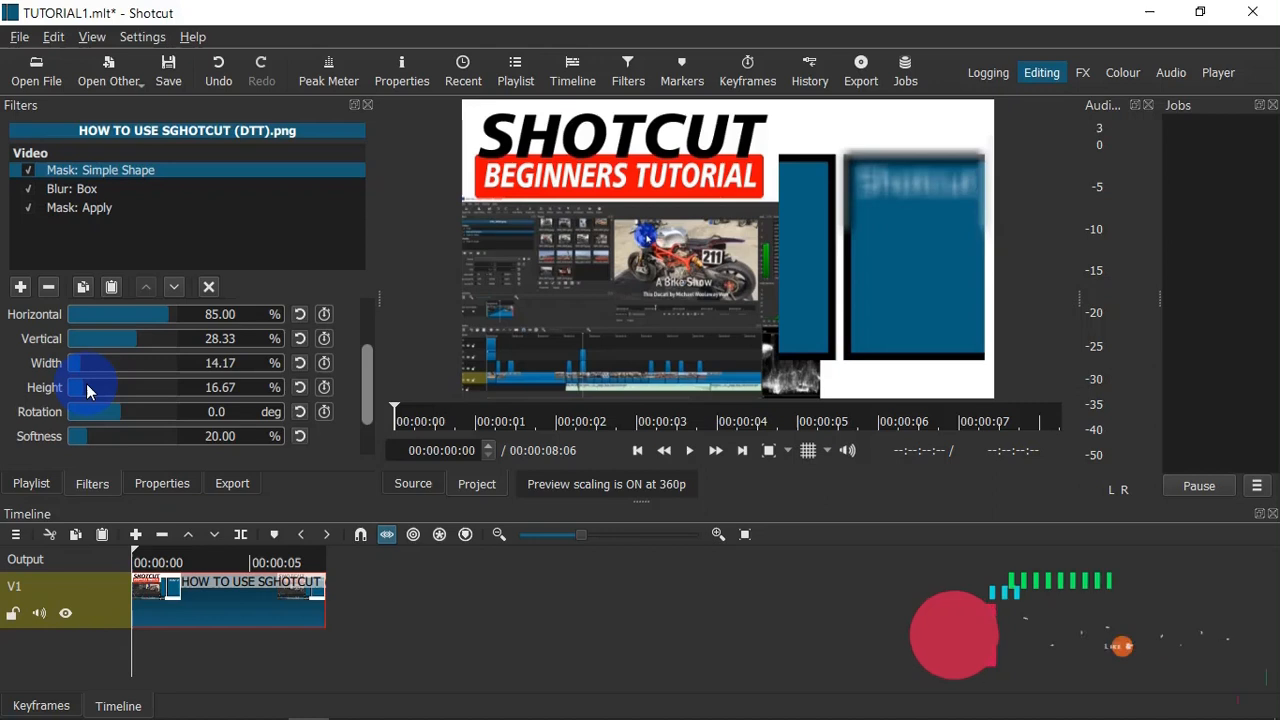
left_click_drag(86, 383, 76, 386)
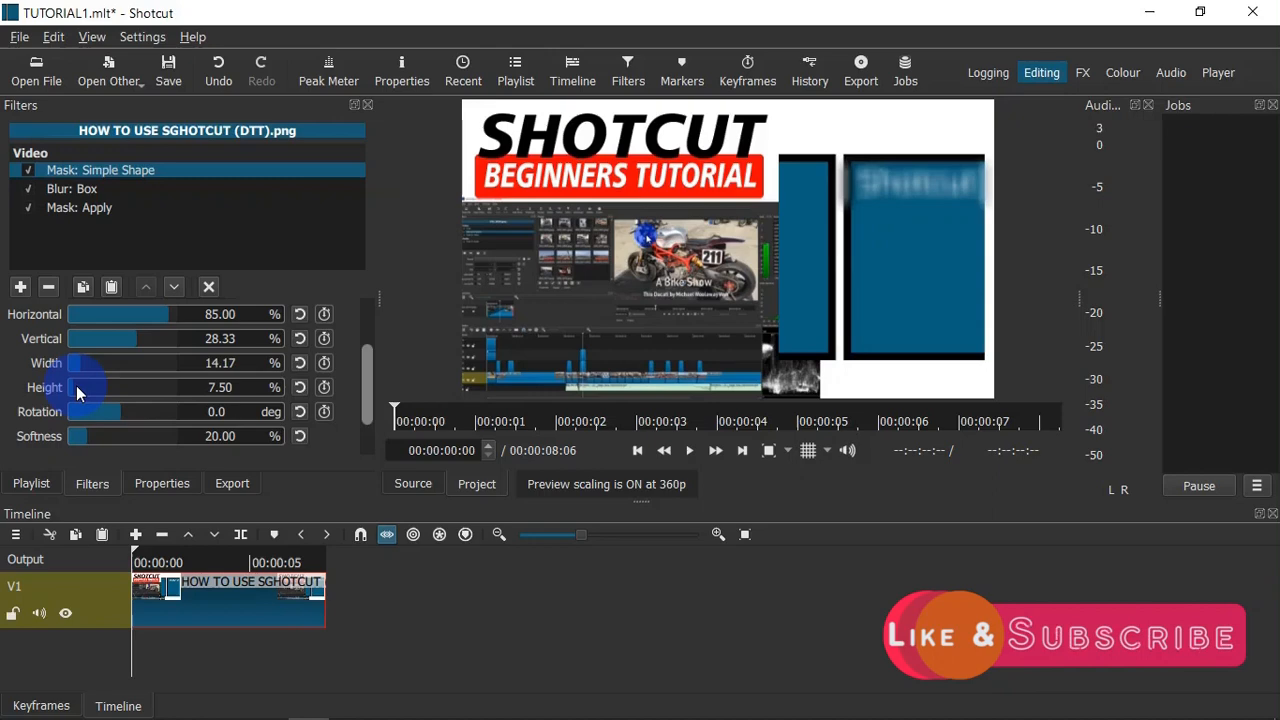
- Add the "Office - 69952" video from the desktop's New folder to track V1, beyond the image clip
left_click(210, 565)
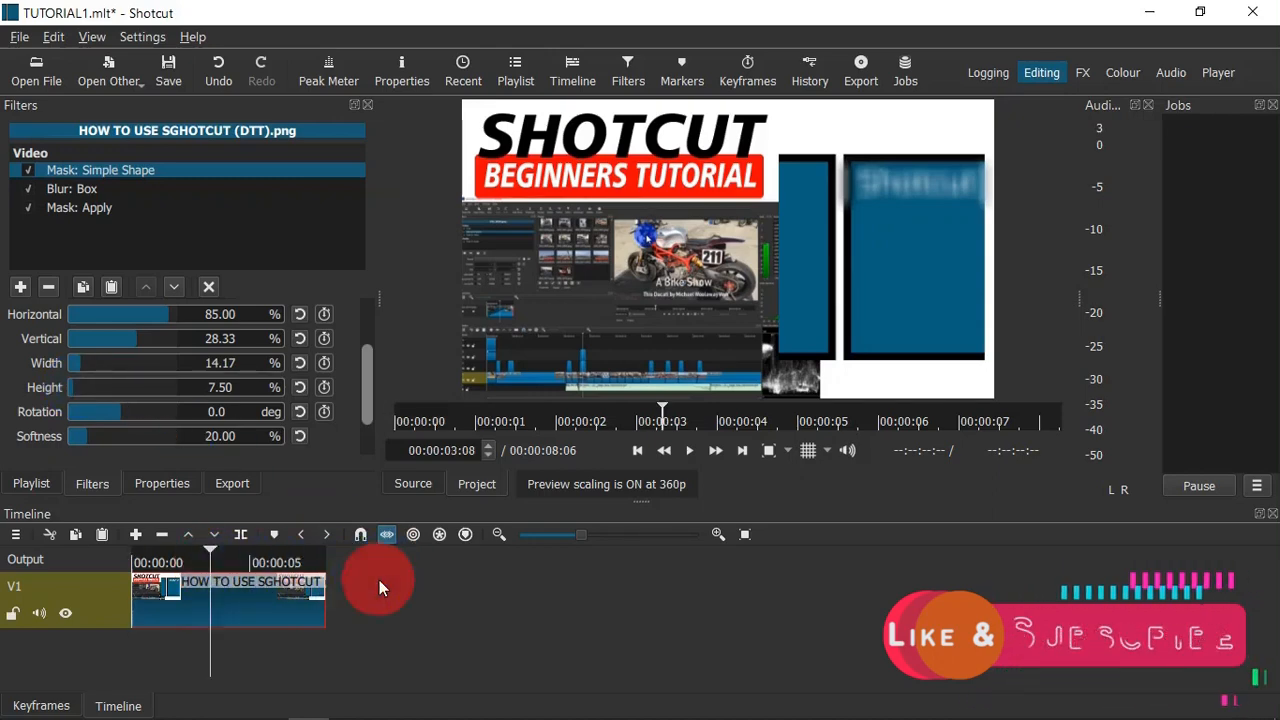
left_click(1200, 12)
double_click(40, 378)
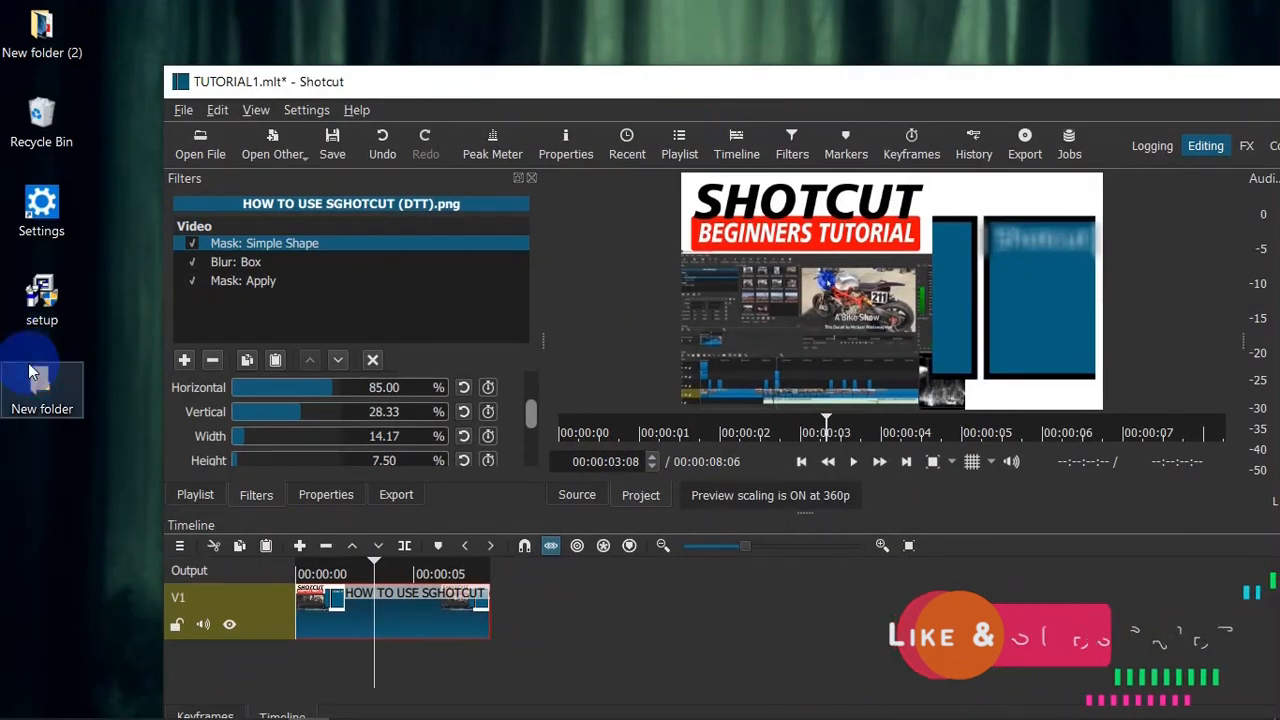
left_click(352, 197)
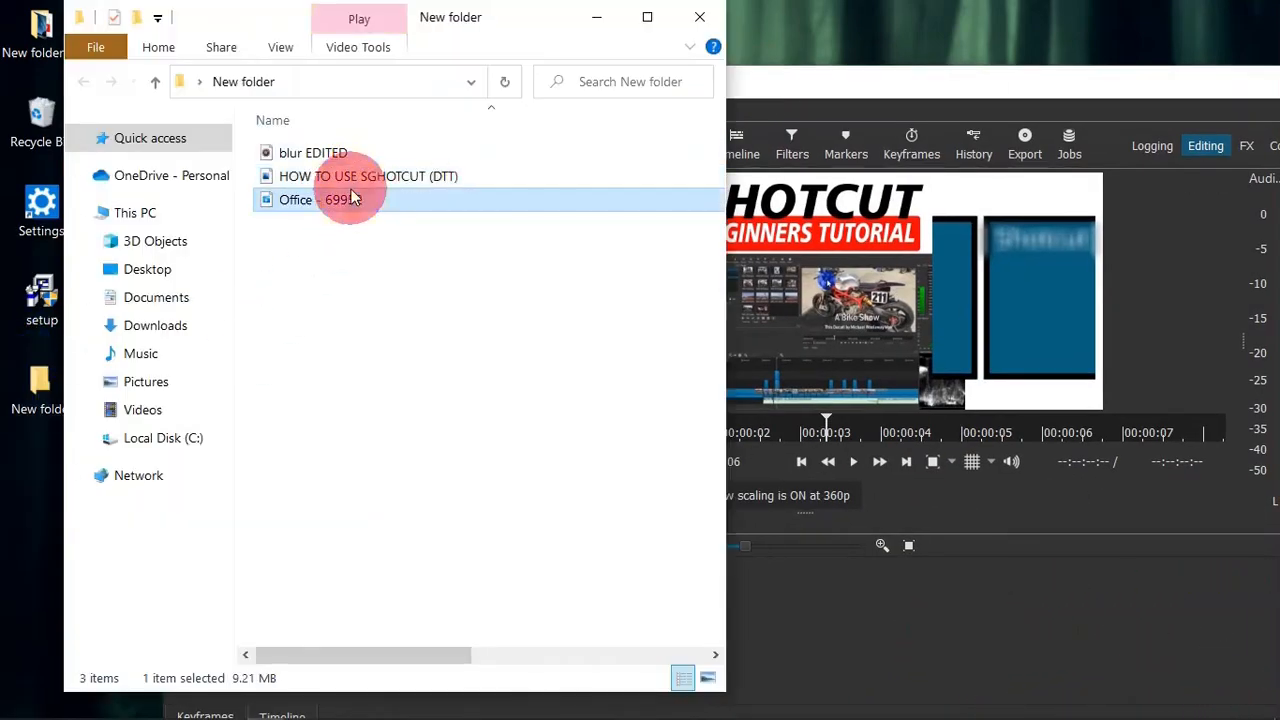
left_click_drag(352, 197, 1232, 240)
- Maximize Shotcut again and remove the empty gap between the image clip and the office video
left_click_drag(1168, 78, 812, 60)
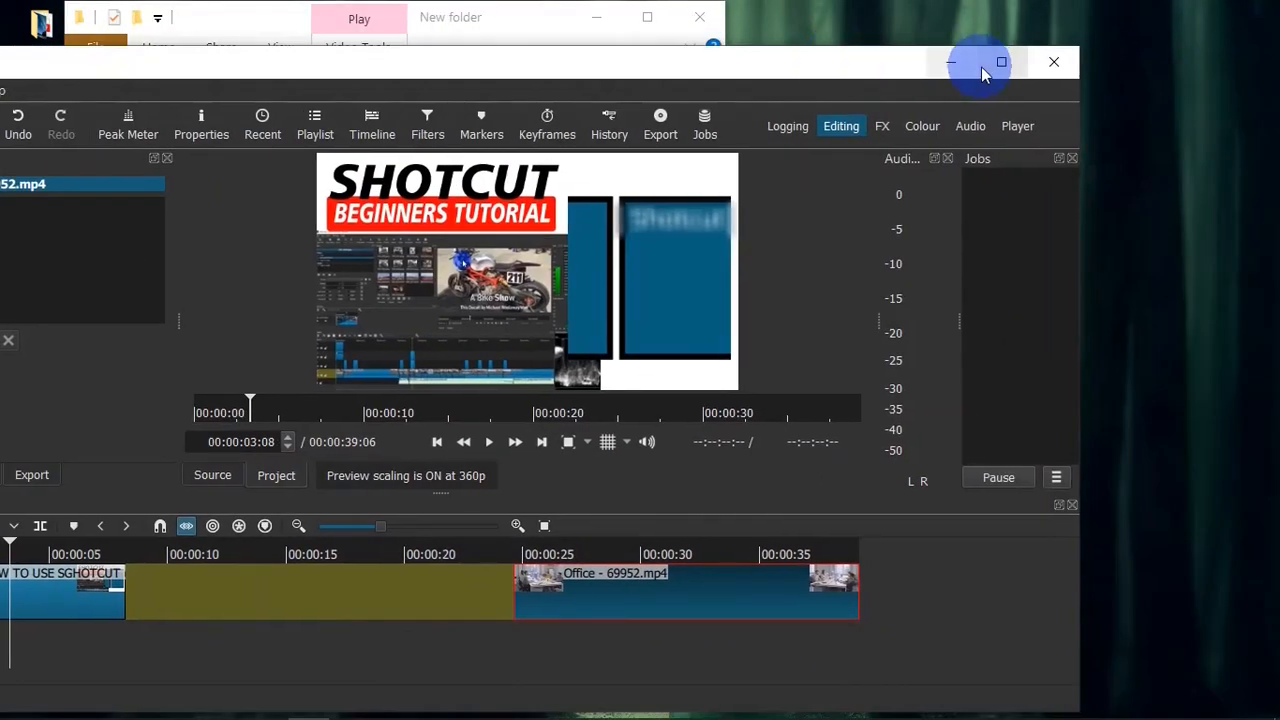
left_click(1000, 61)
right_click(401, 611)
left_click(445, 590)
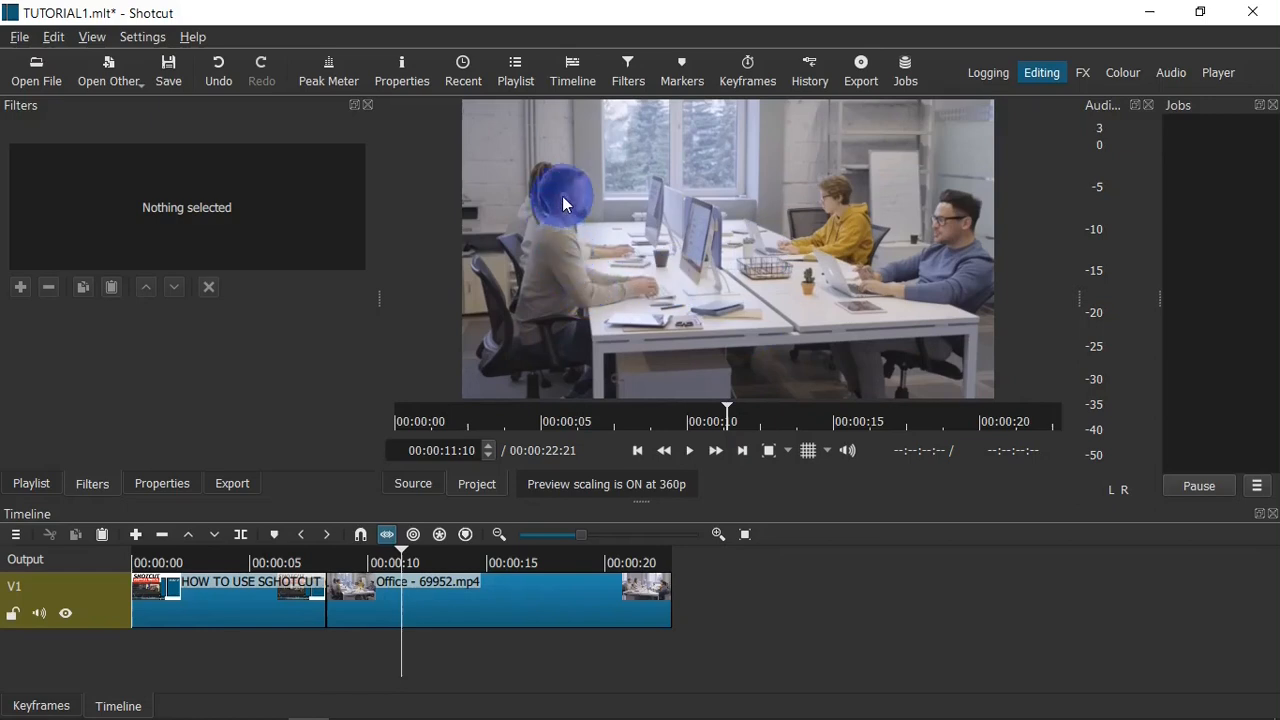
- Add a box blur between the simple shape and apply masks on the office clip and increase its width and height
left_click(183, 188)
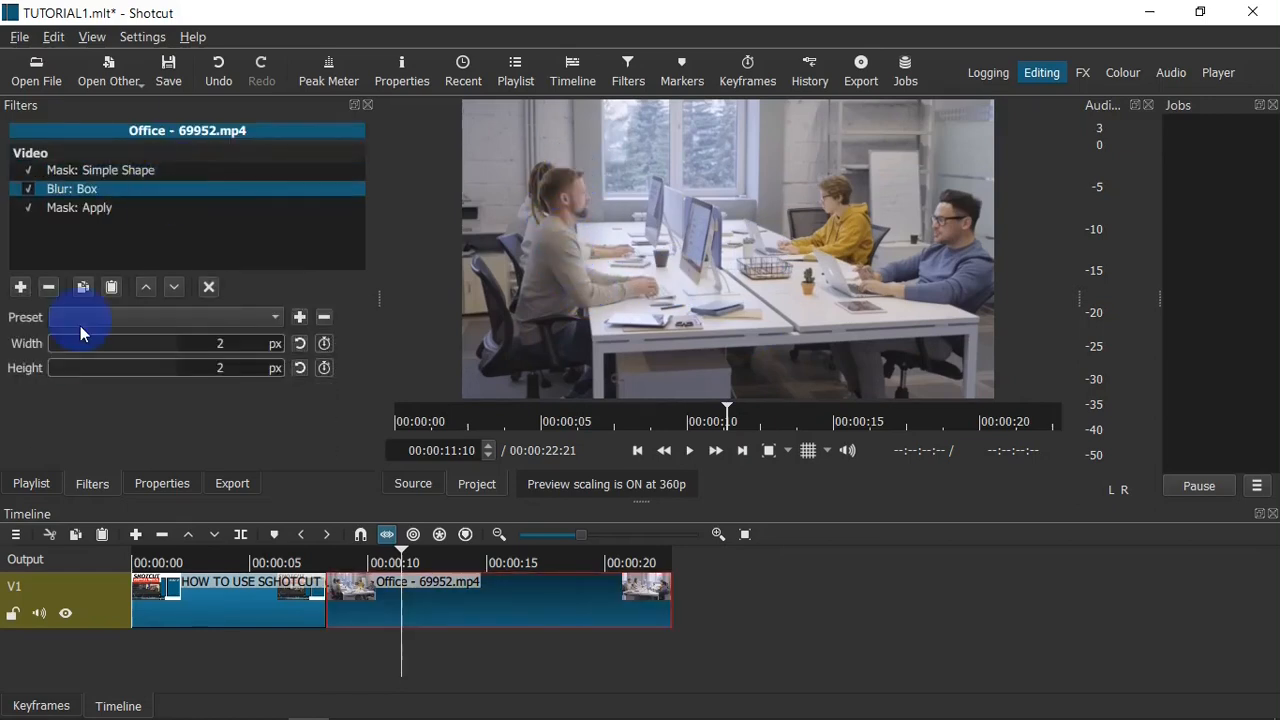
left_click(84, 344)
left_click_drag(70, 368, 84, 369)
- Move the simple shape mask horizontally to 20%, keep the Overwrite operation and change its shape to Ellipse
left_click(101, 171)
left_click_drag(149, 399, 132, 400)
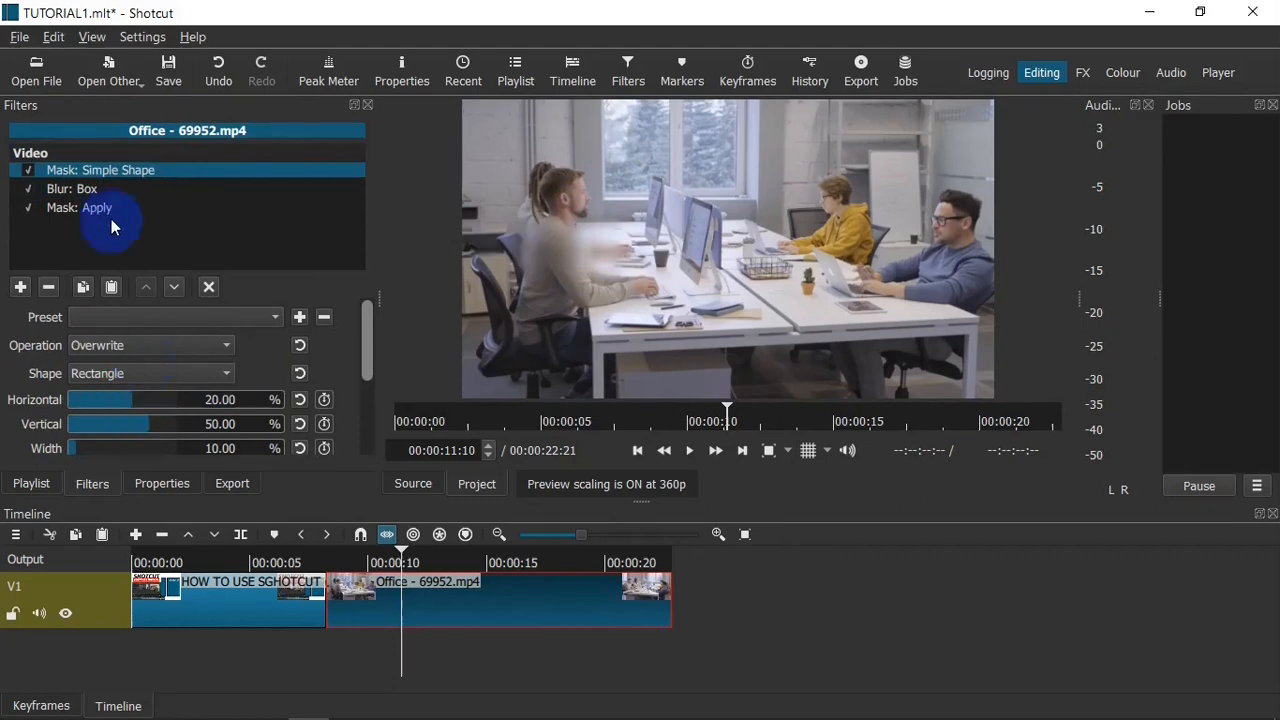
left_click(150, 345)
left_click(177, 263)
left_click(150, 373)
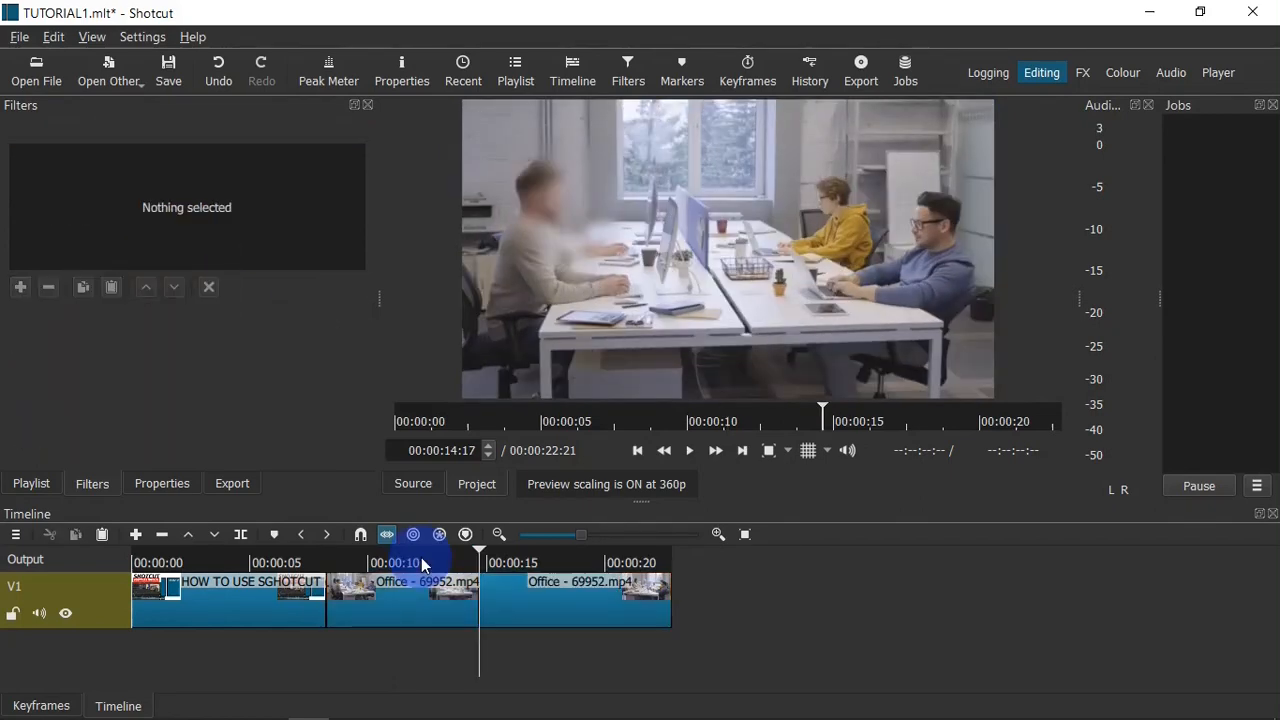
- Undo the last split and split the office clip at 00:00:12:05 instead
key("ctrl+z")
left_click(421, 558)
key("s")
- Fit the ellipse mask on the second office segment over the man's face, with horizontal 18.32% and height 15%
left_click(467, 598)
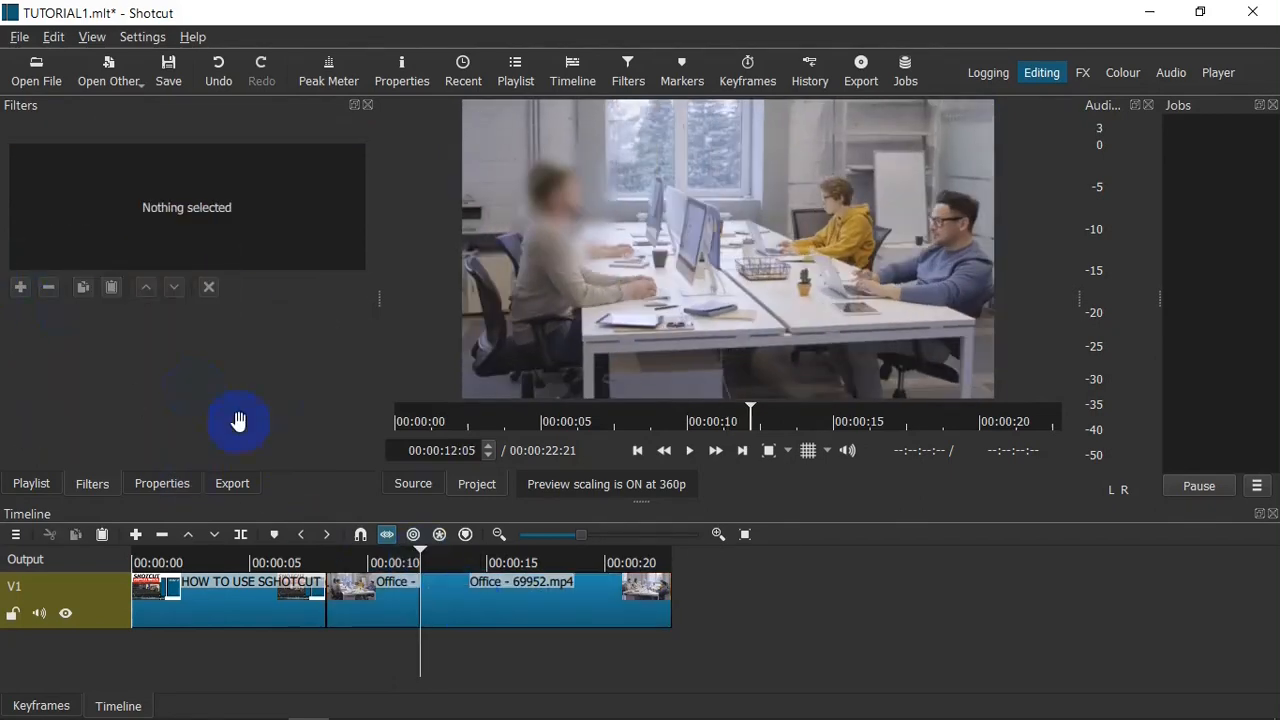
left_click_drag(361, 348, 165, 447)
left_click_drag(120, 352, 136, 352)
left_click_drag(89, 425, 84, 425)
left_click_drag(129, 355, 132, 355)
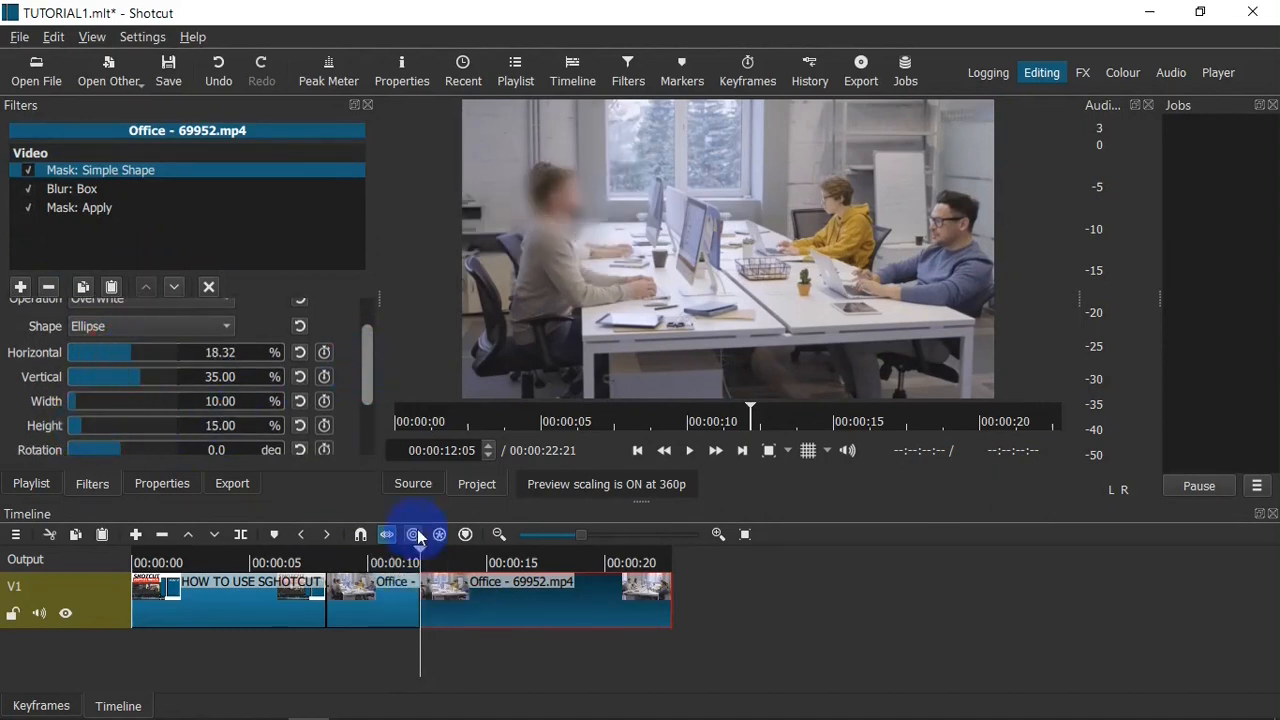
- Split the office footage at 00:00:14:15 and move the following segment's mask to horizontal 13.32% and vertical 28.33%
key("space")
key("space")
key("s")
left_click(499, 599)
left_click_drag(133, 399, 131, 399)
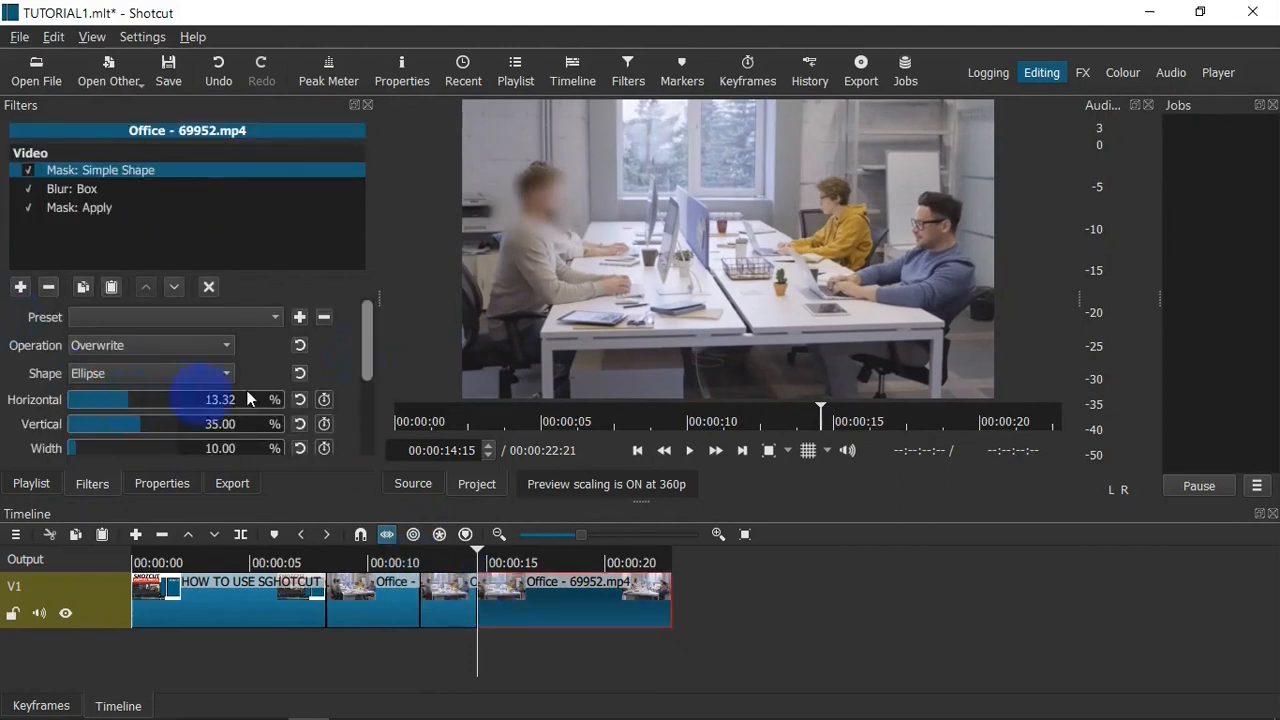
scroll(133, 396, "down", 3)
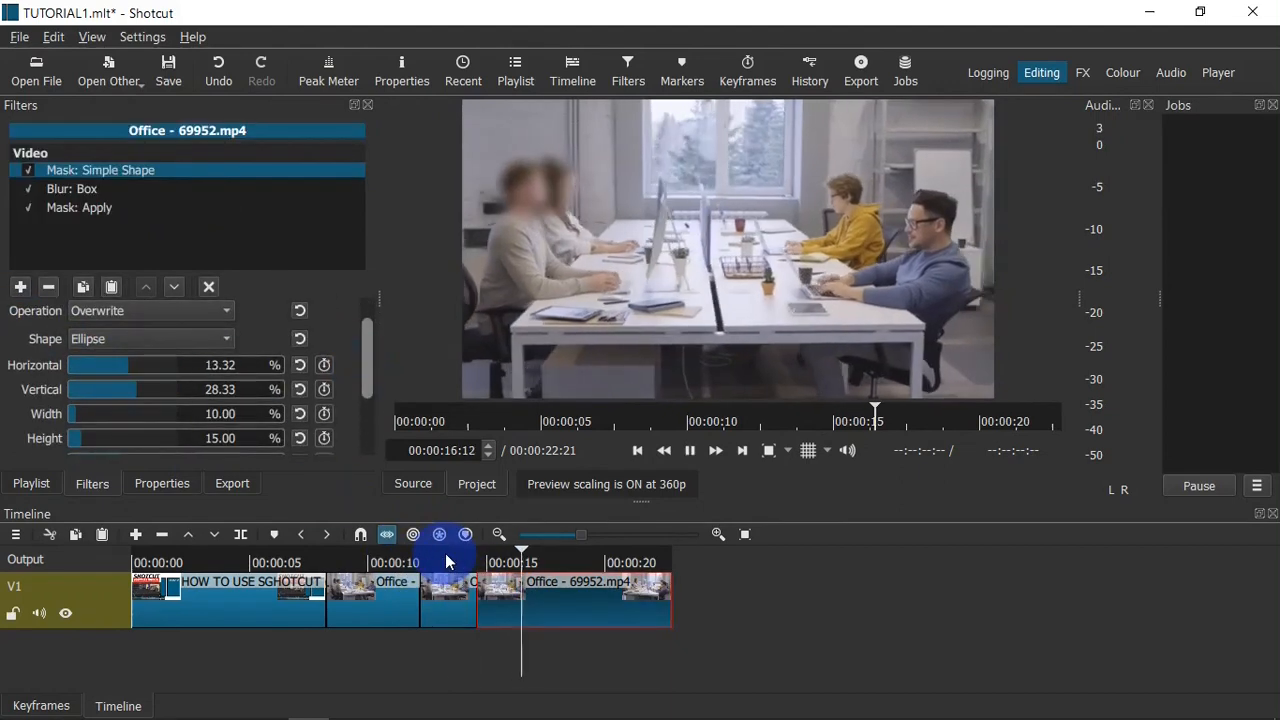
- Split the office footage at about 16 seconds and reposition the following segment's mask over the man's face
key("space")
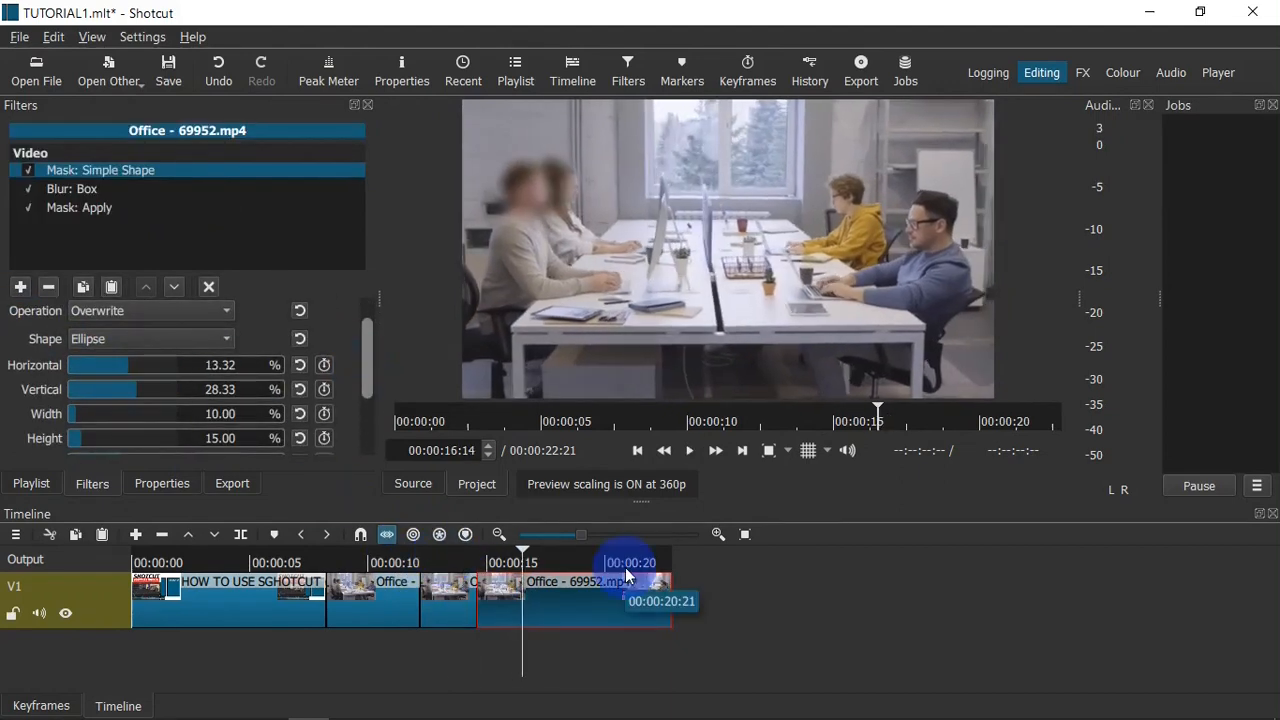
left_click_drag(522, 559, 513, 559)
key("Left")
key("Left")
key("s")
left_click_drag(131, 401, 140, 427)
- Split the office footage just before 20 seconds and shift the following segment's mask horizontally onto the man's face
left_click_drag(517, 580, 598, 561)
left_click(630, 598)
mouse_move(122, 395)
left_mouse_down()
mouse_move(145, 396)
mouse_move(121, 397)
left_mouse_up()
- Play the office footage from its start to check how the blur follows the man's face
key("space")
key("space")
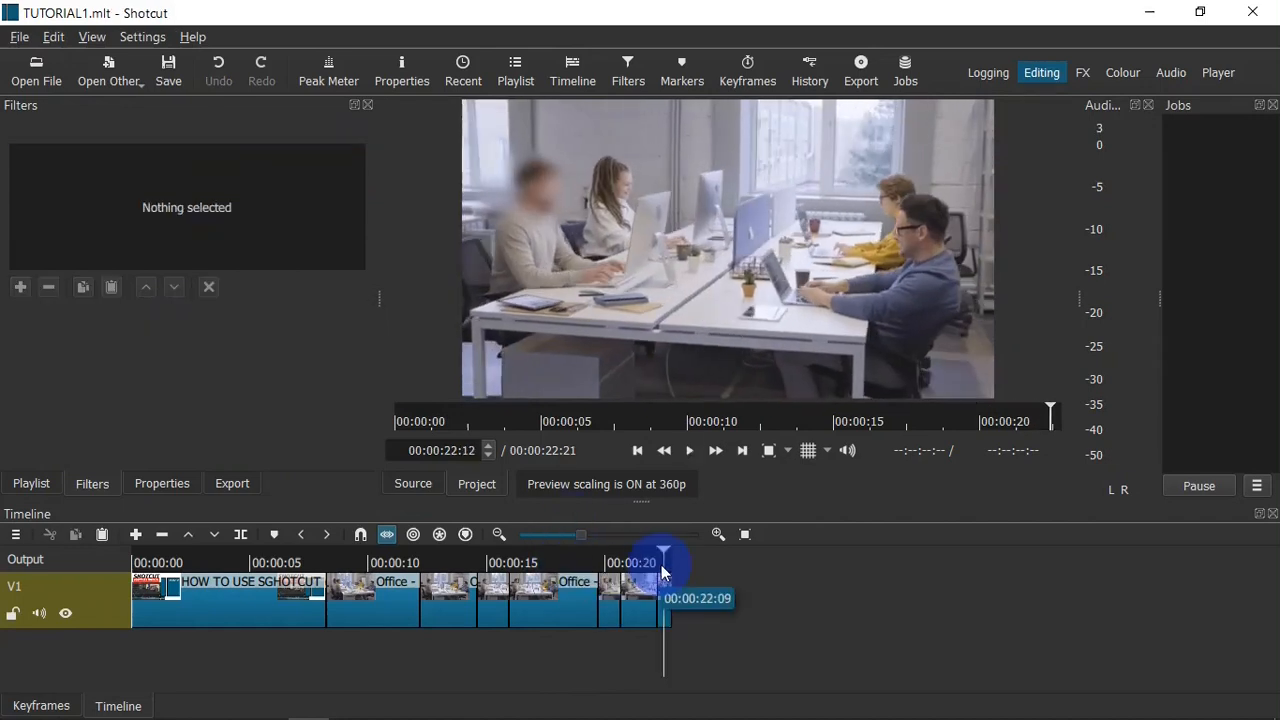
left_click_drag(663, 571, 327, 568)
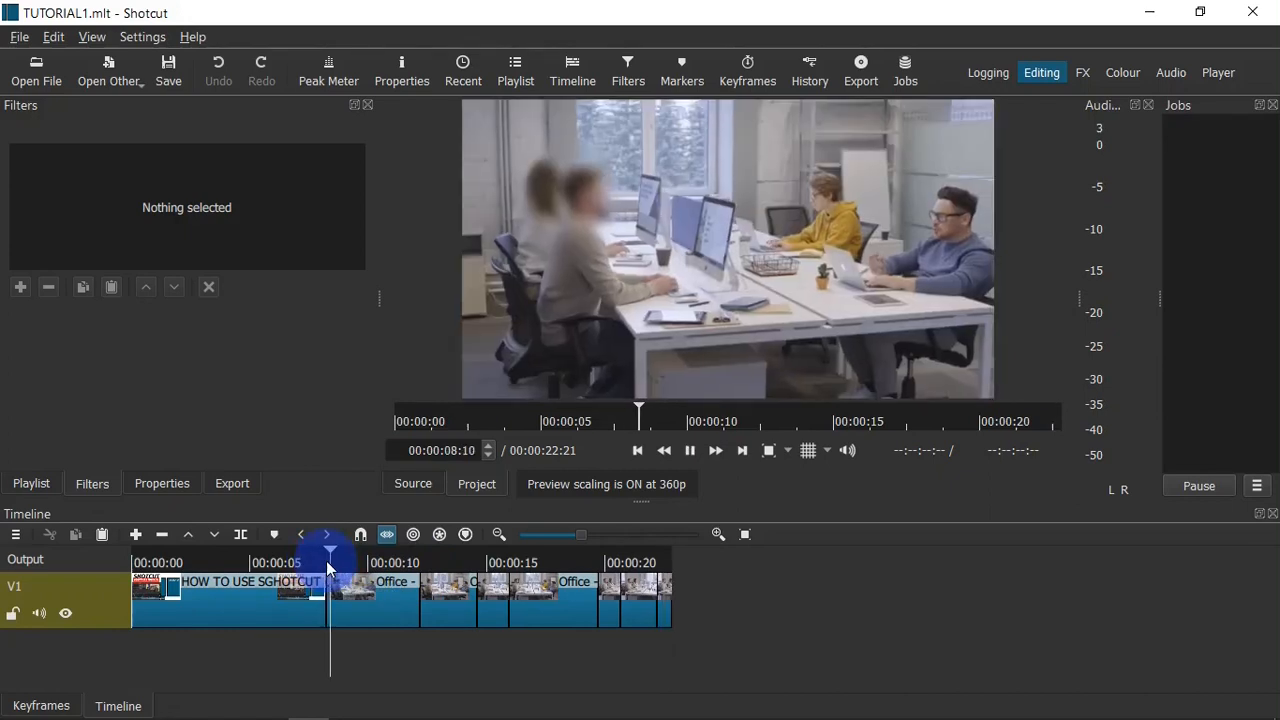